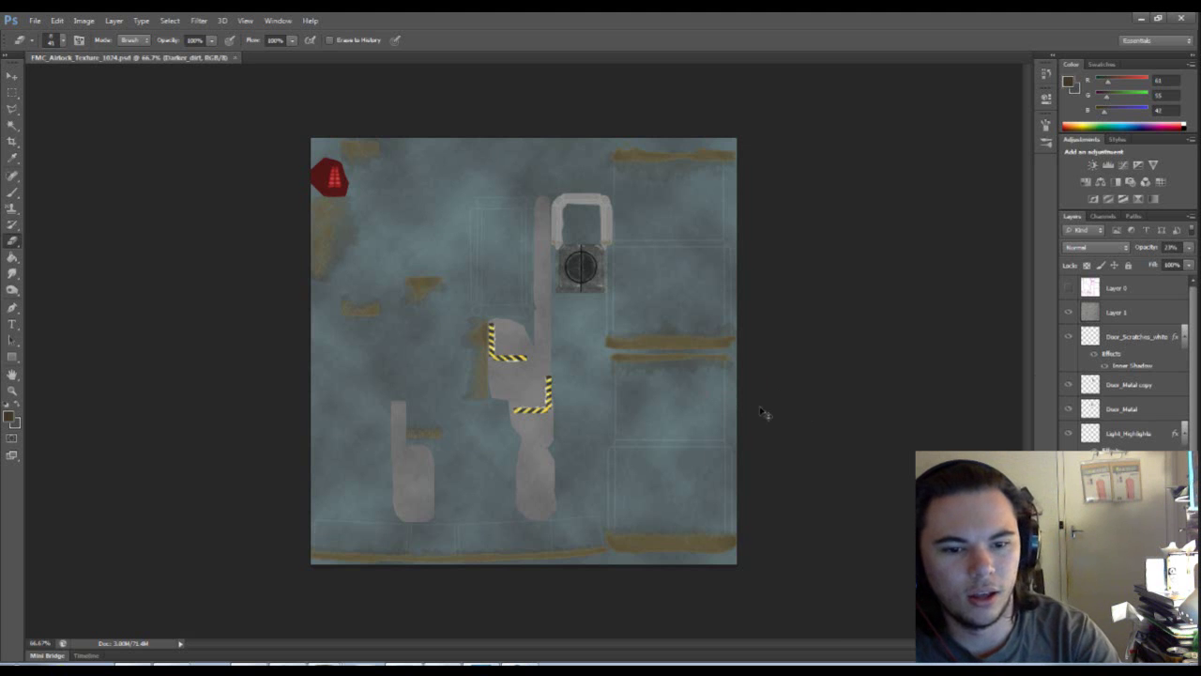
Zoom to 100%, then to 200%, panning to the red sign at the texture's top-left corner
key(ctrl+1)
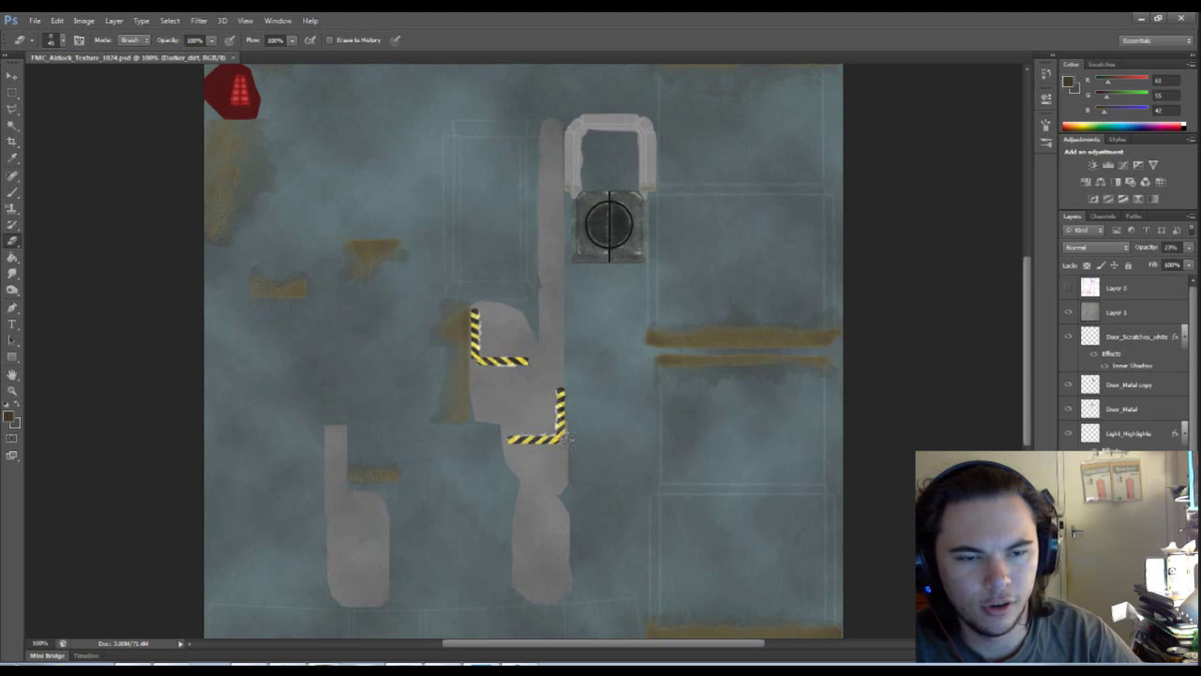
drag(516, 405, 508, 472)
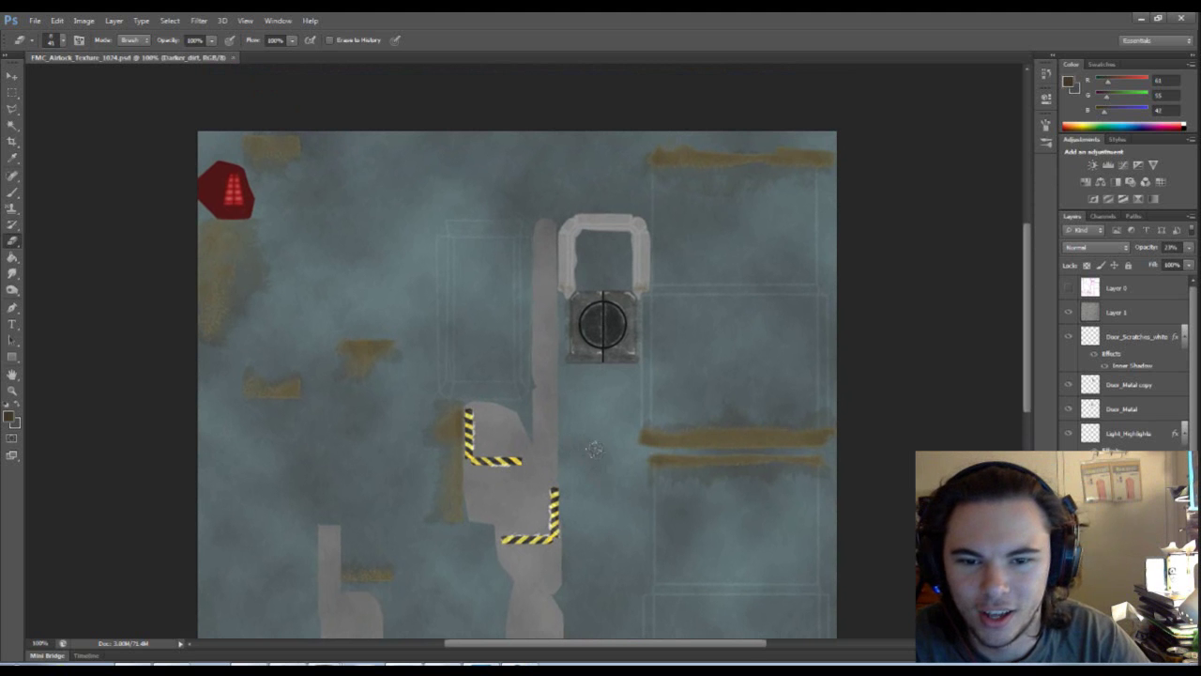
mouse_move(648, 460)
mouse_down()
mouse_move(638, 444)
mouse_move(560, 437)
mouse_up()
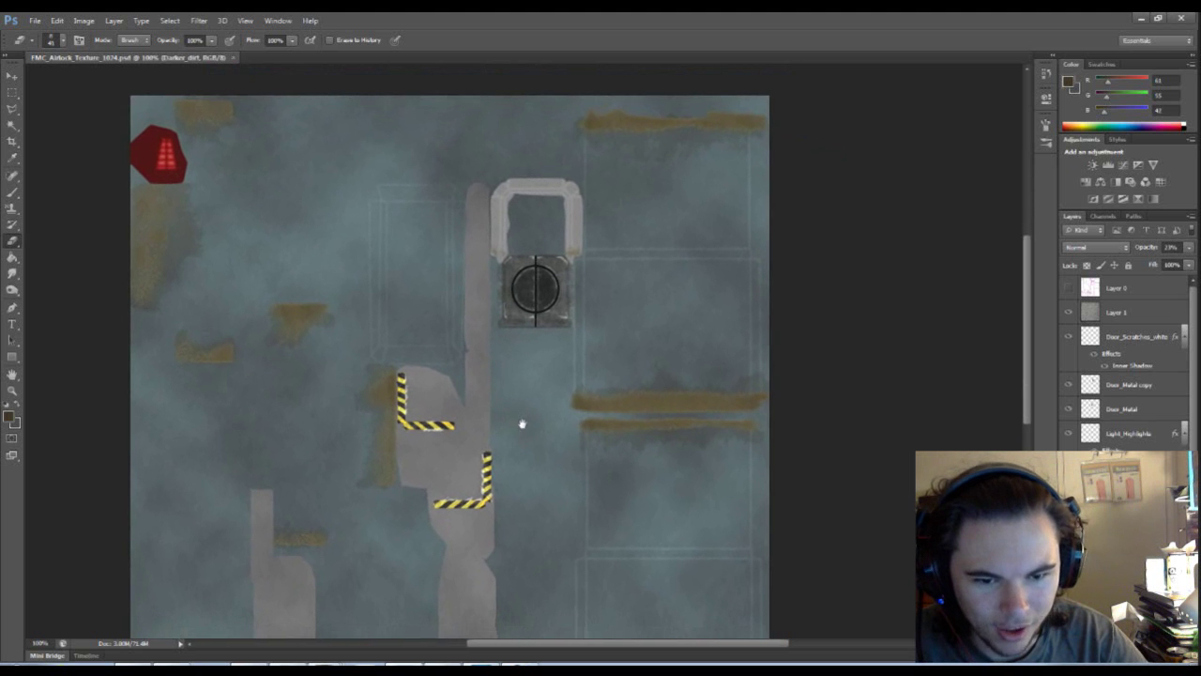
drag(536, 437, 564, 445)
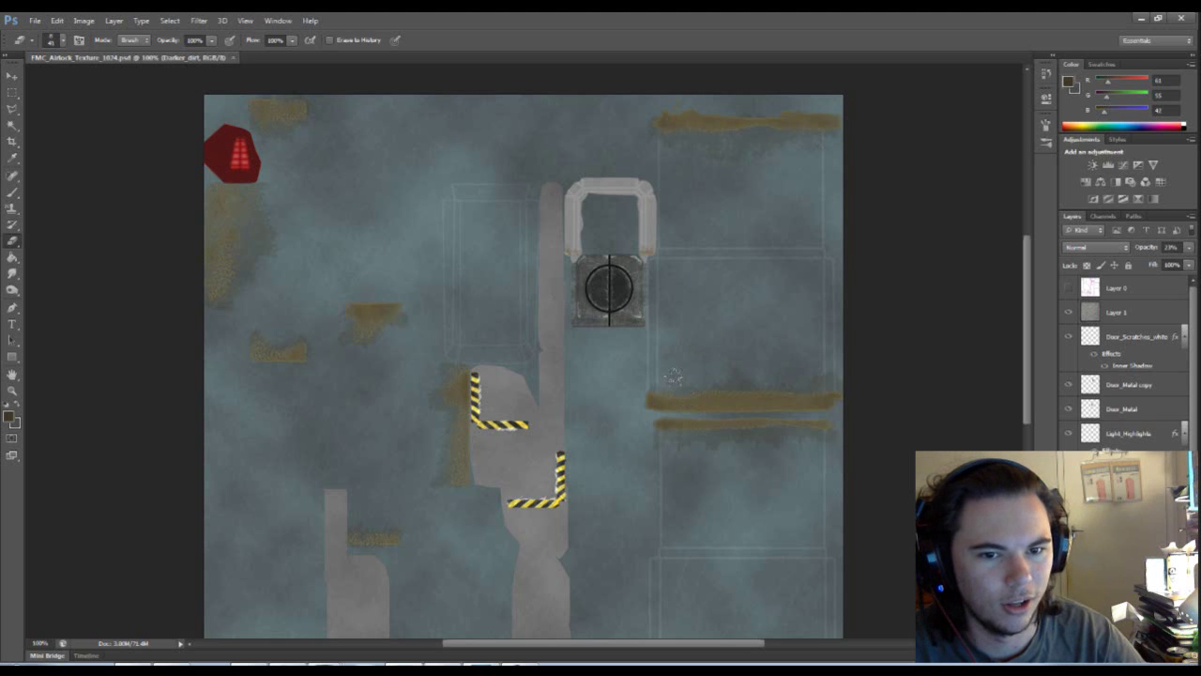
key(ctrl+plus)
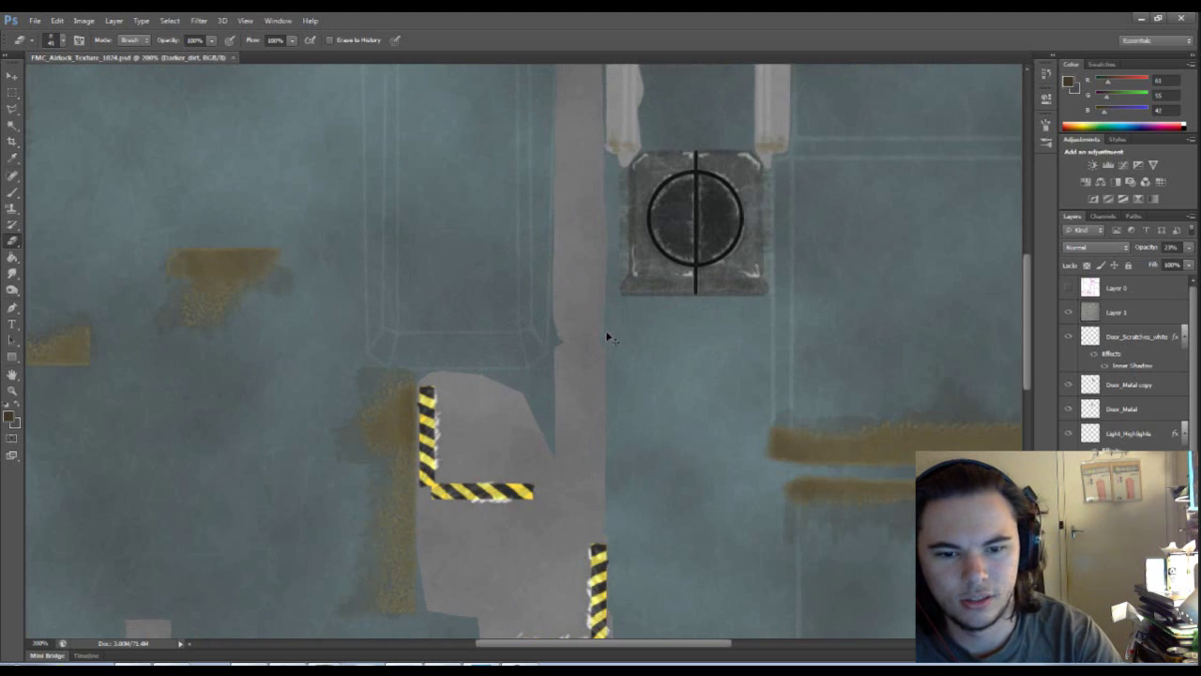
drag(539, 486, 638, 522)
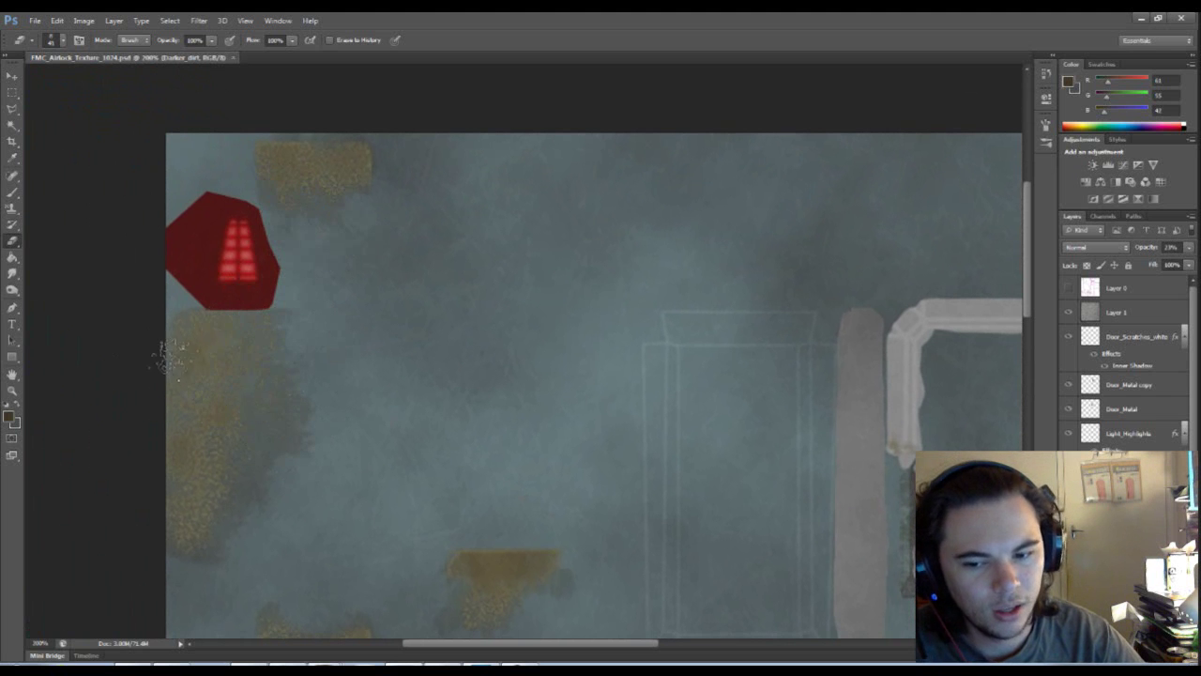
drag(482, 439, 451, 389)
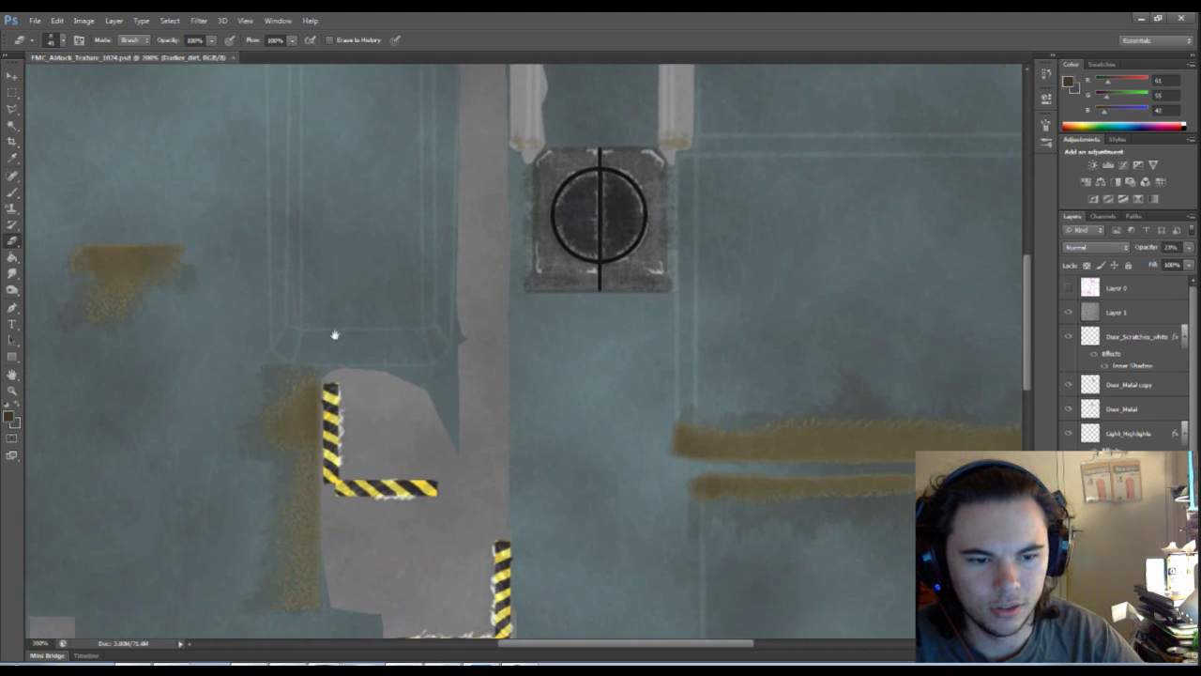
drag(752, 377, 678, 383)
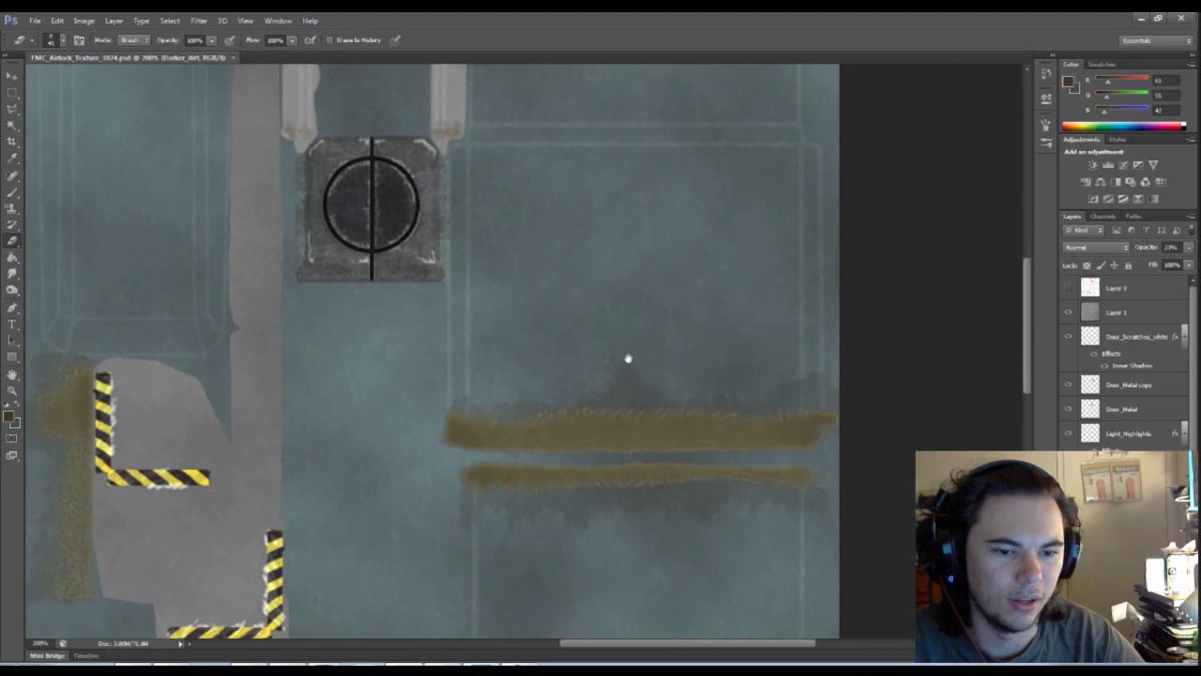
drag(609, 354, 615, 378)
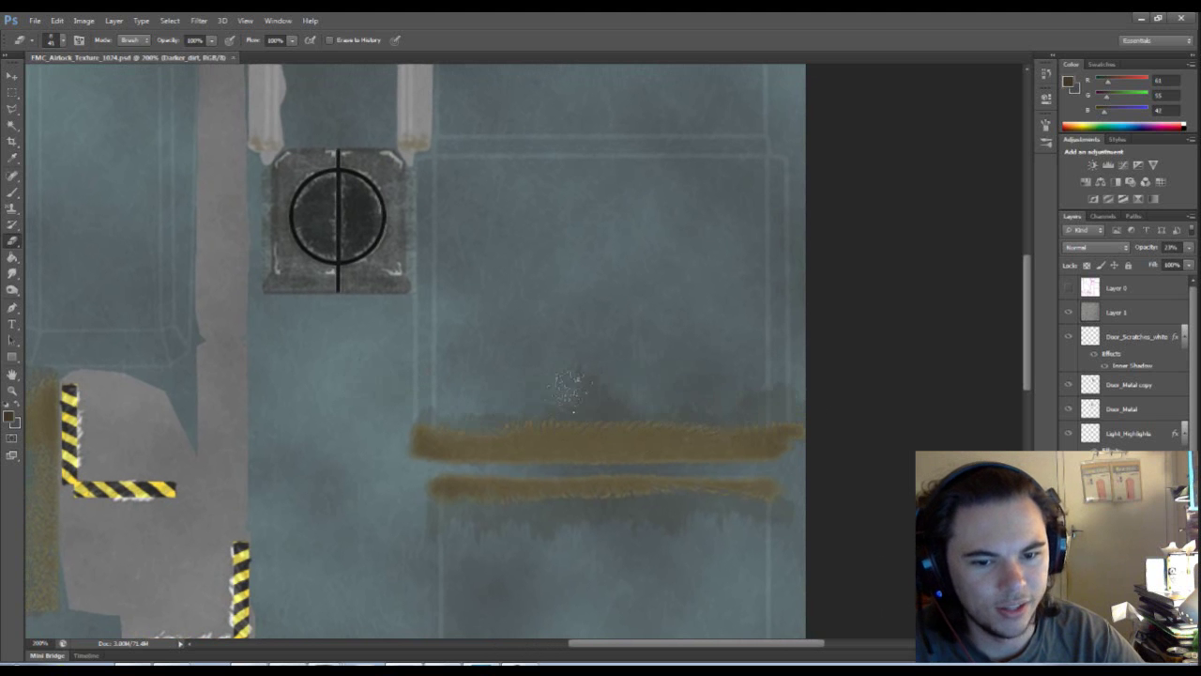
drag(498, 417, 646, 383)
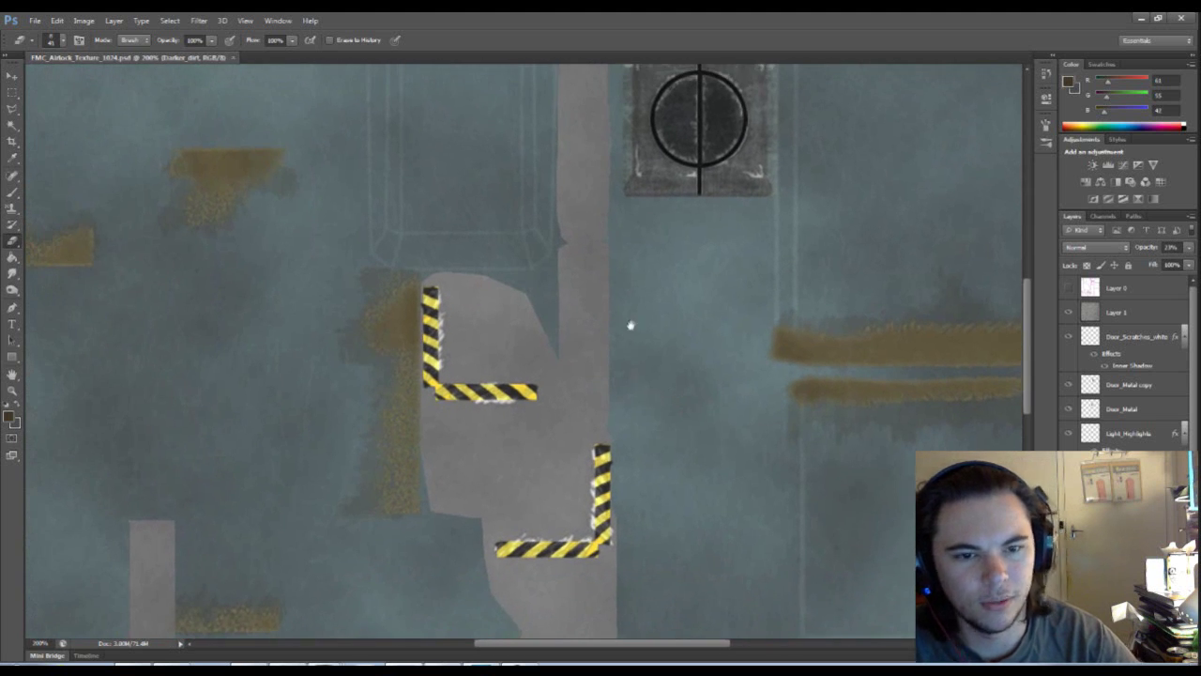
drag(632, 324, 600, 452)
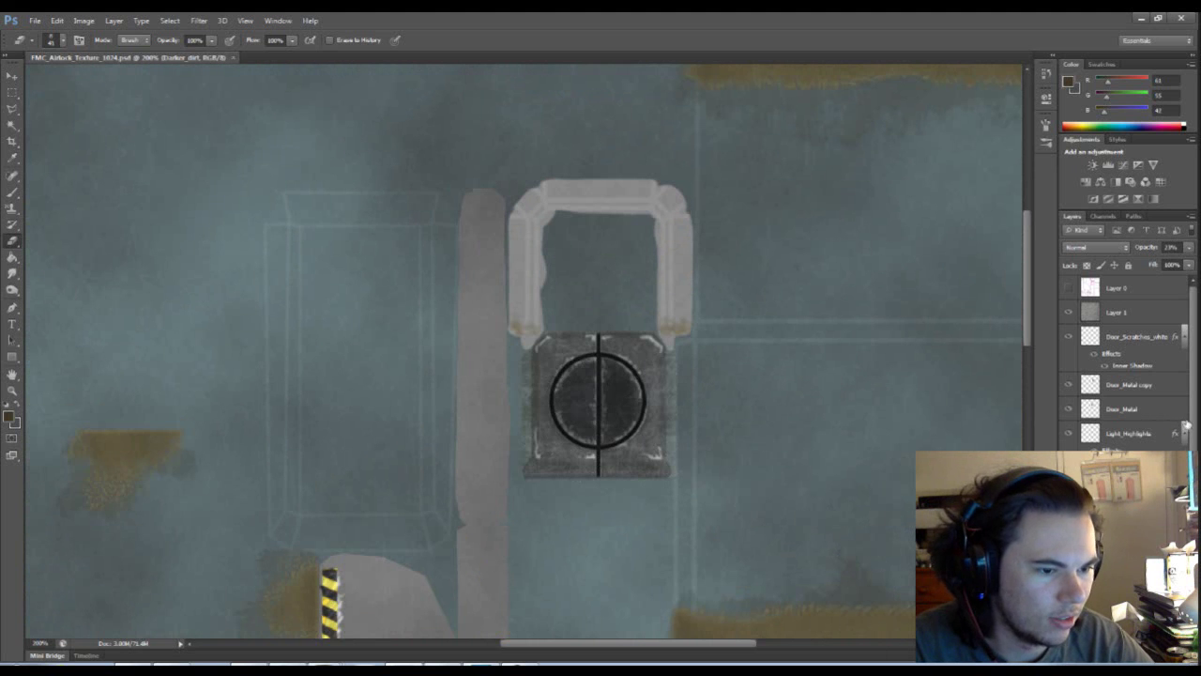
Hide and reshow Door_Metal to compare the hatch, then make Door_Details the active layer
click(1068, 410)
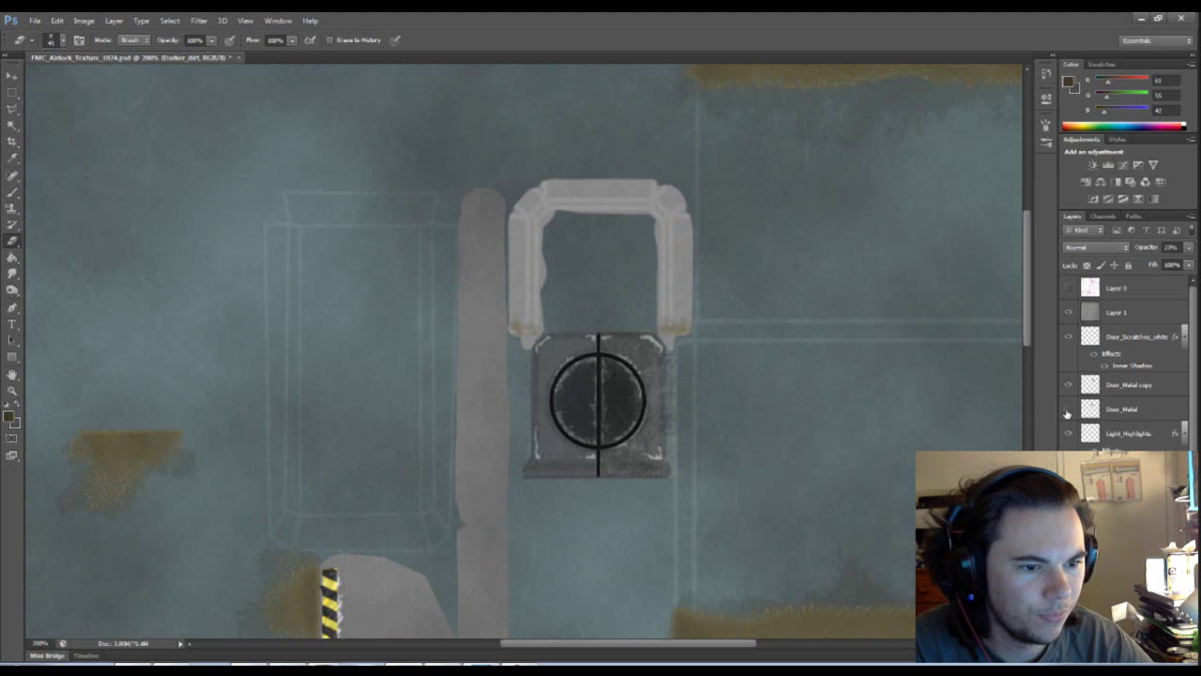
click(1068, 410)
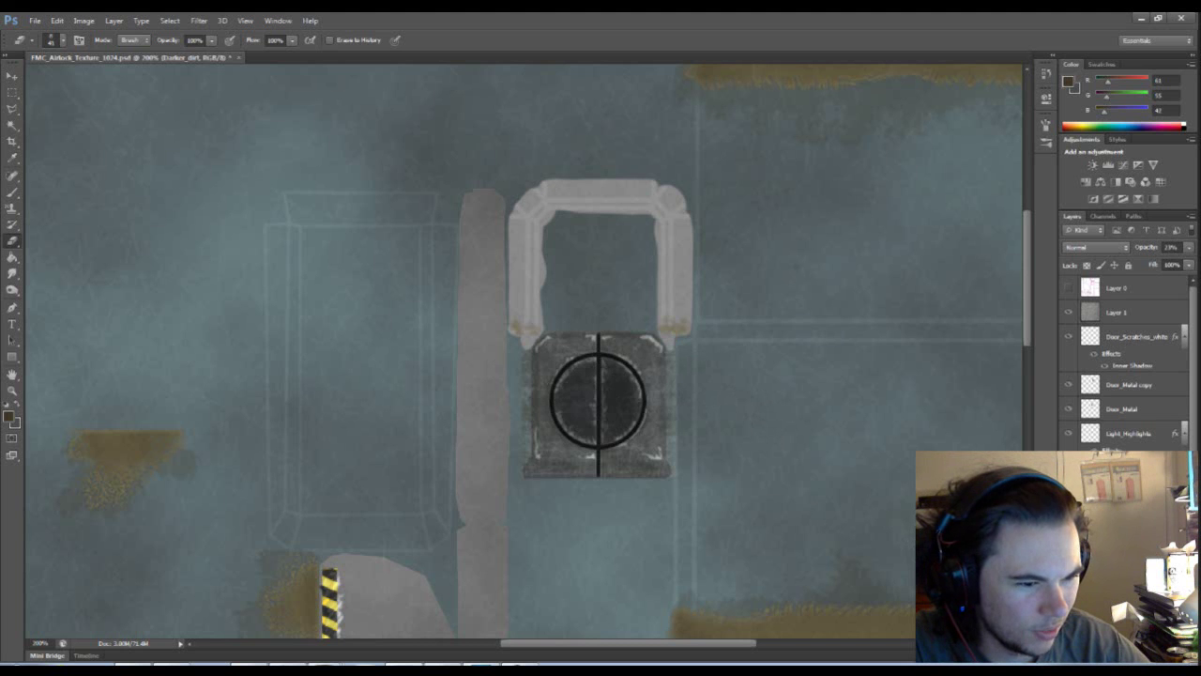
scroll(1126, 366, down, 1)
scroll(1126, 366, down, 1)
scroll(1126, 366, down, 1)
scroll(1126, 366, down, 1)
scroll(1126, 366, down, 1)
scroll(1126, 366, down, 1)
scroll(1125, 366, down, 1)
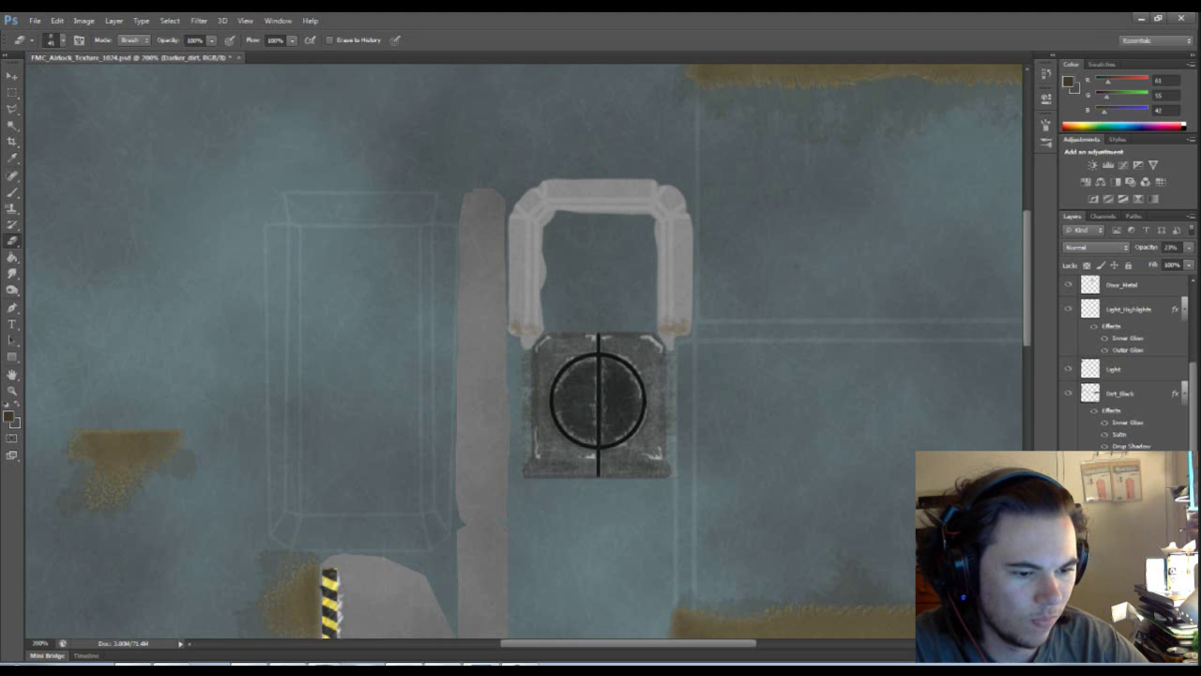
key(alt+bracketleft)
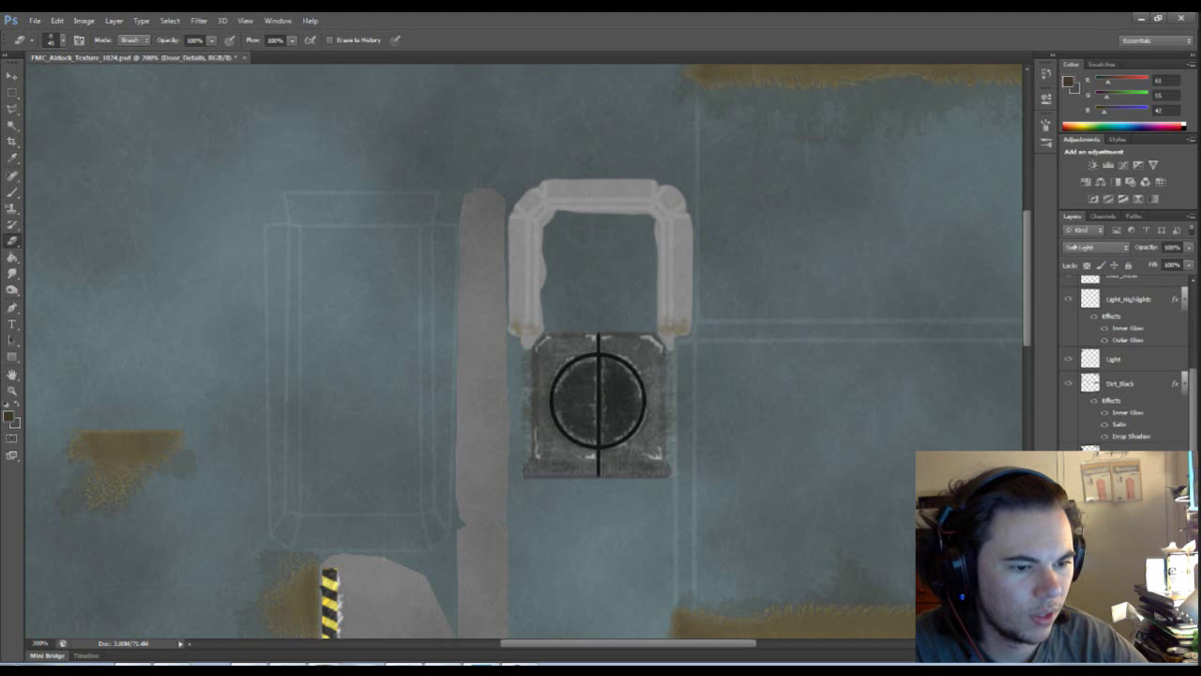
scroll(1126, 356, up, 5)
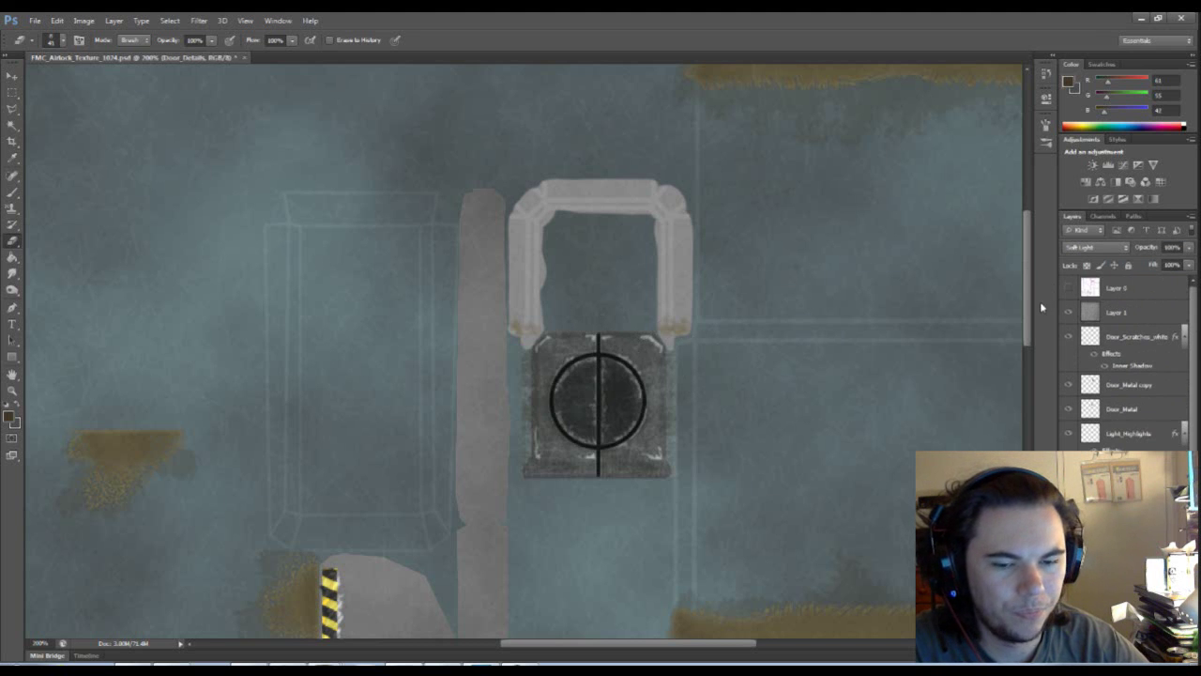
mouse_move(764, 410)
mouse_down()
mouse_move(783, 504)
mouse_move(638, 480)
mouse_move(936, 260)
mouse_up()
drag(695, 442, 850, 375)
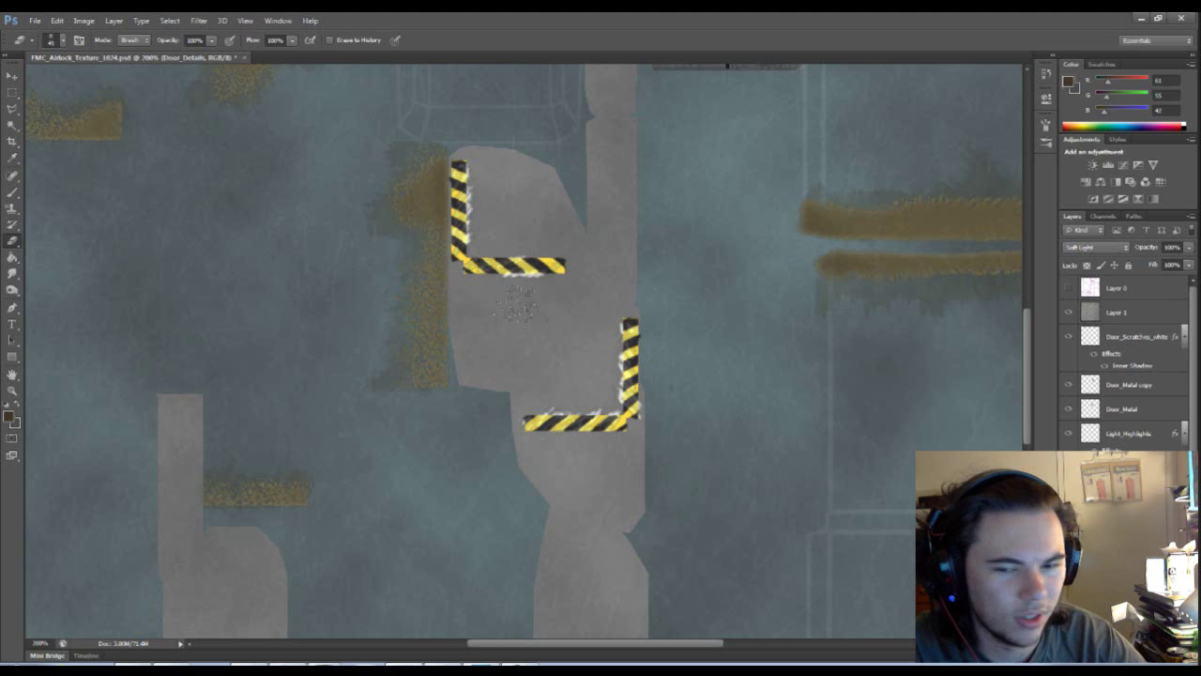
scroll(616, 422, down, 5)
scroll(616, 422, left, 4)
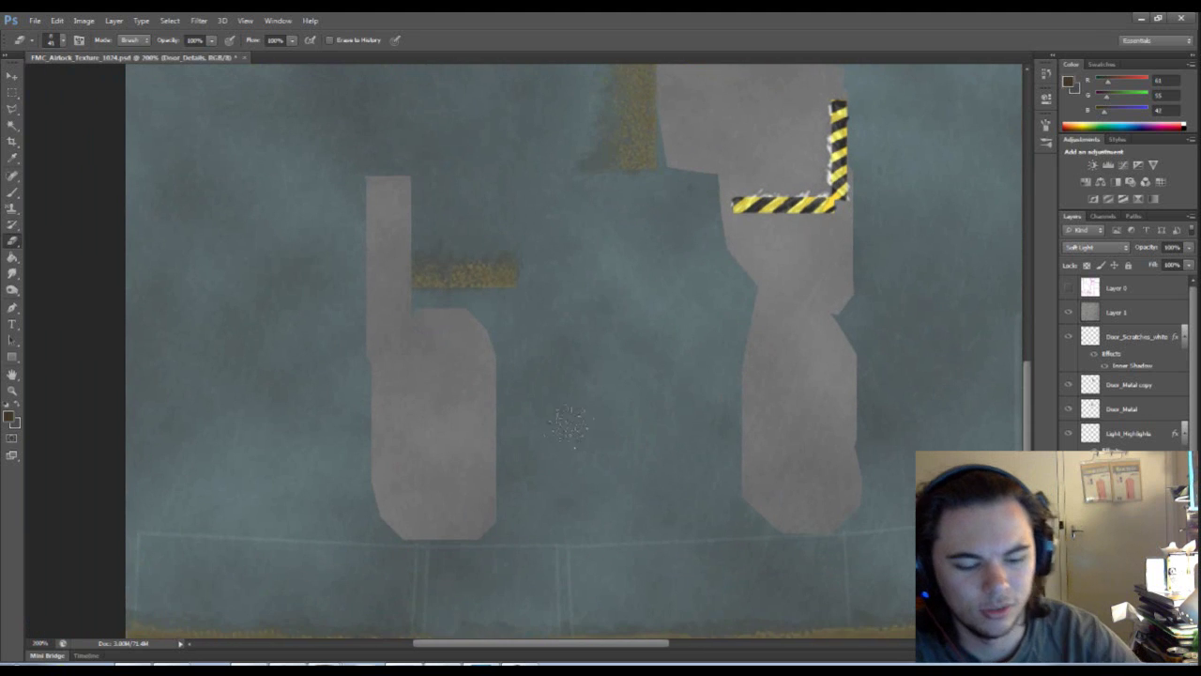
key(ctrl+minus)
scroll(266, 458, up, 5)
scroll(265, 458, right, 4)
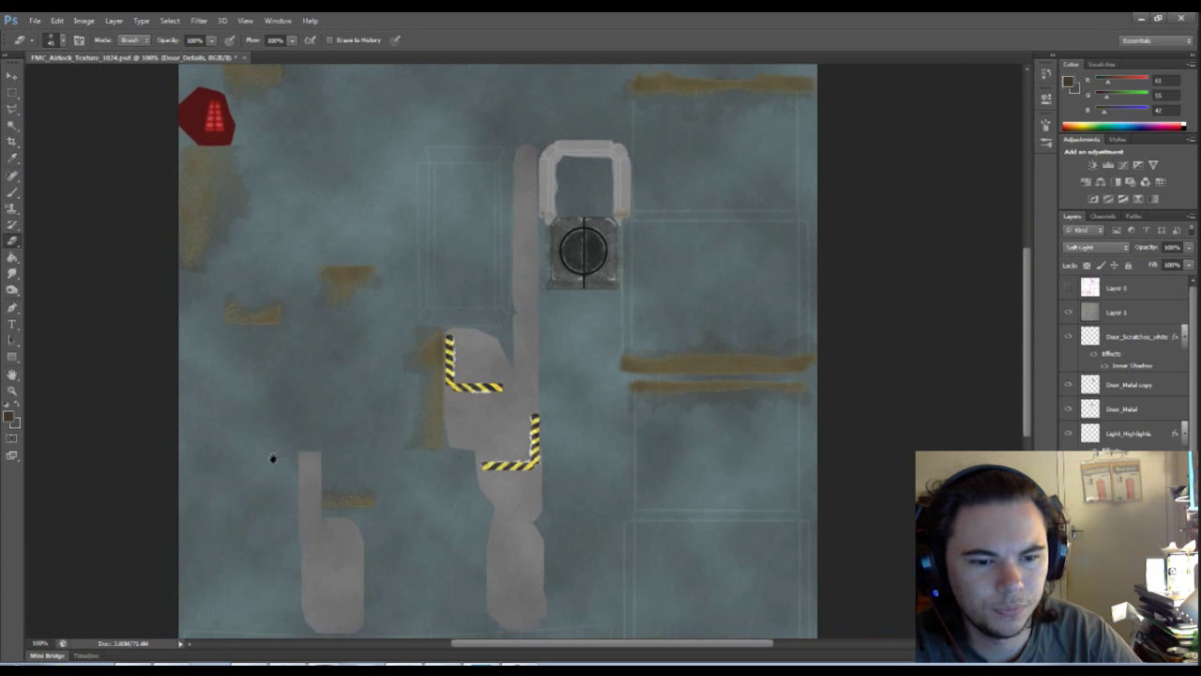
scroll(273, 459, right, 1)
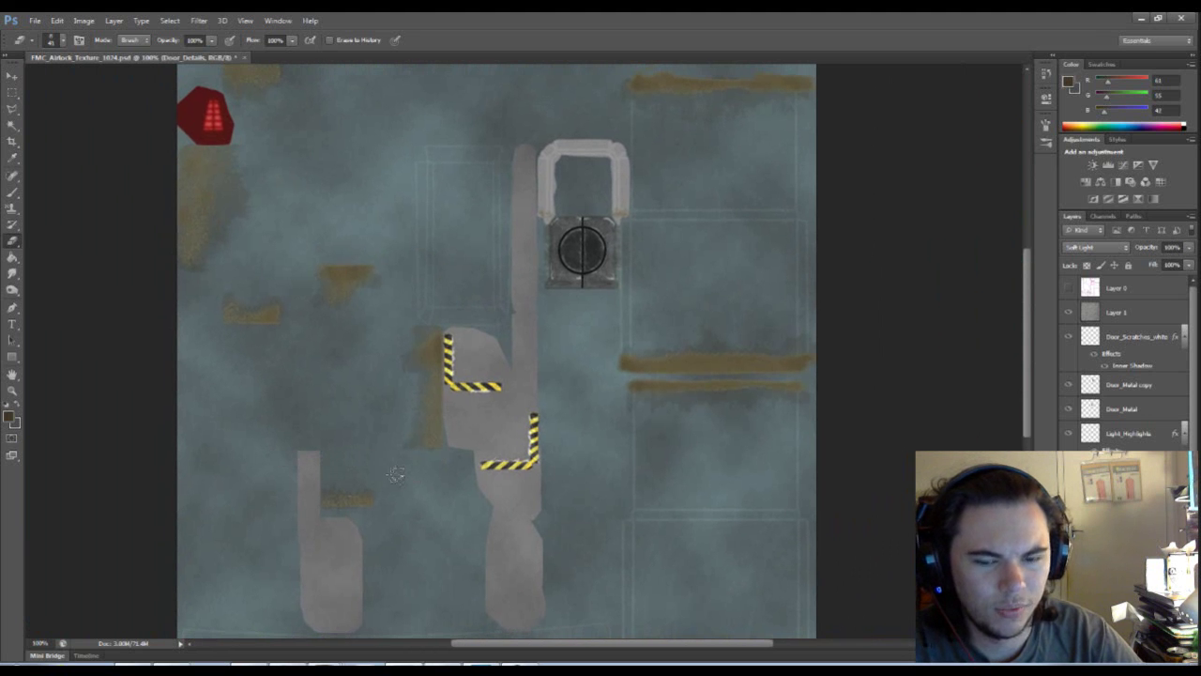
drag(398, 485, 354, 495)
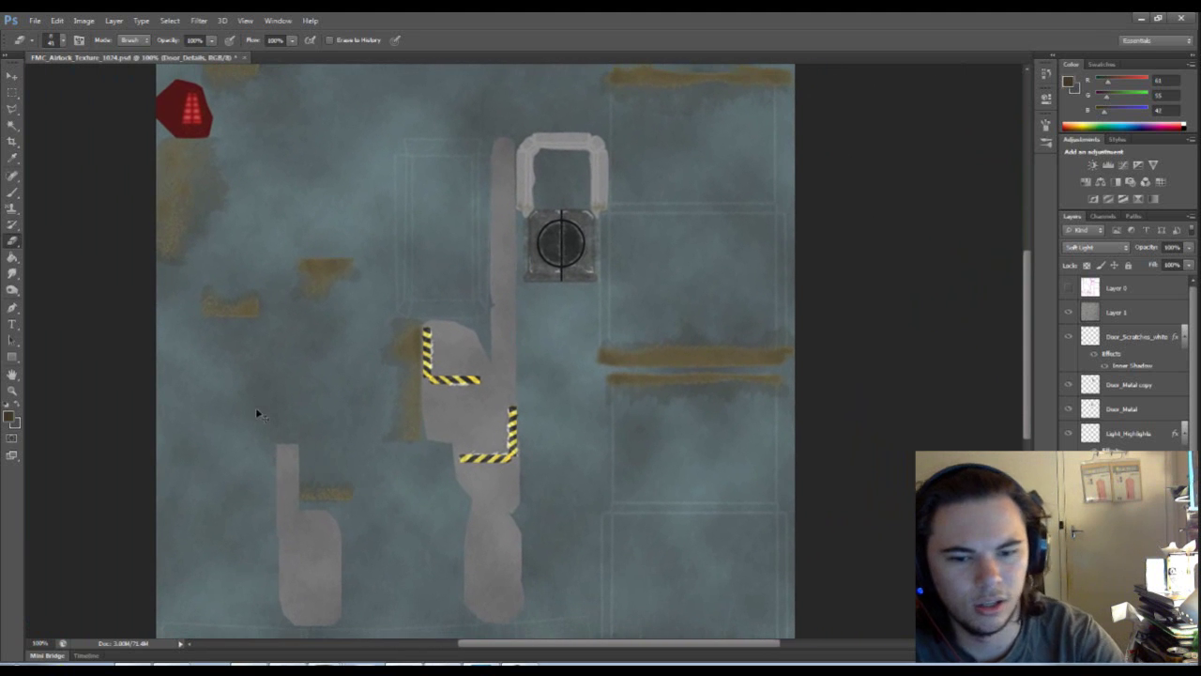
key(ctrl+plus)
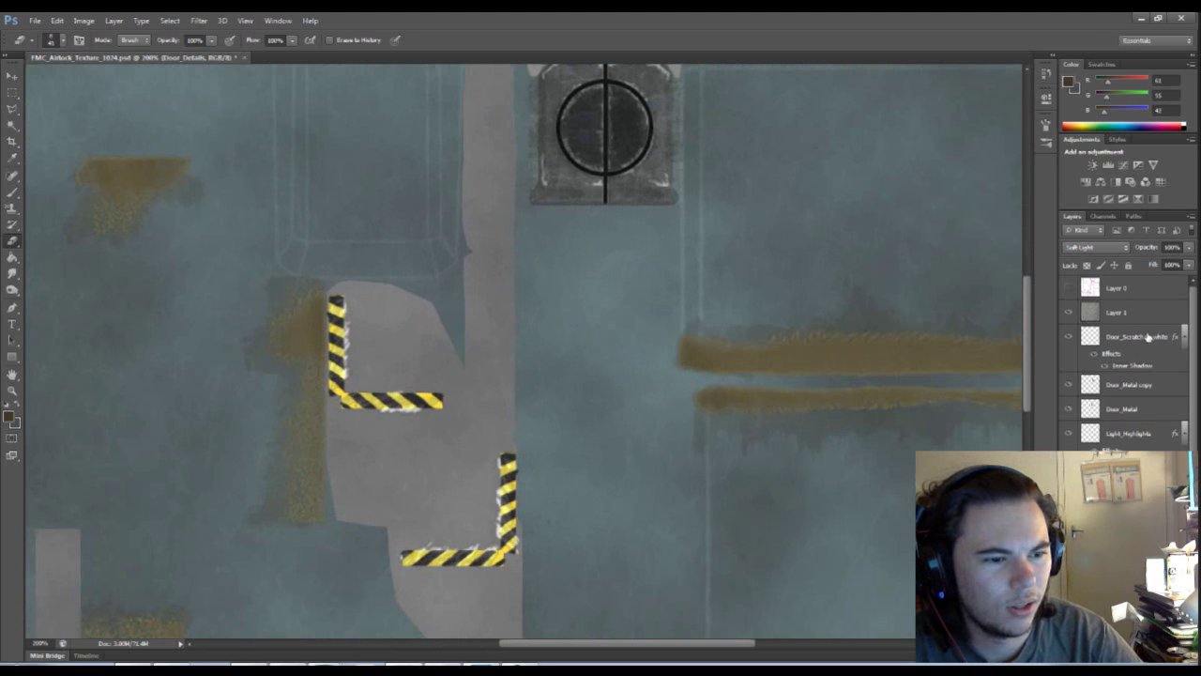
click(1067, 289)
mouse_move(777, 260)
mouse_down()
mouse_move(761, 438)
mouse_move(786, 525)
mouse_move(815, 418)
mouse_move(886, 295)
mouse_up()
drag(797, 423, 671, 299)
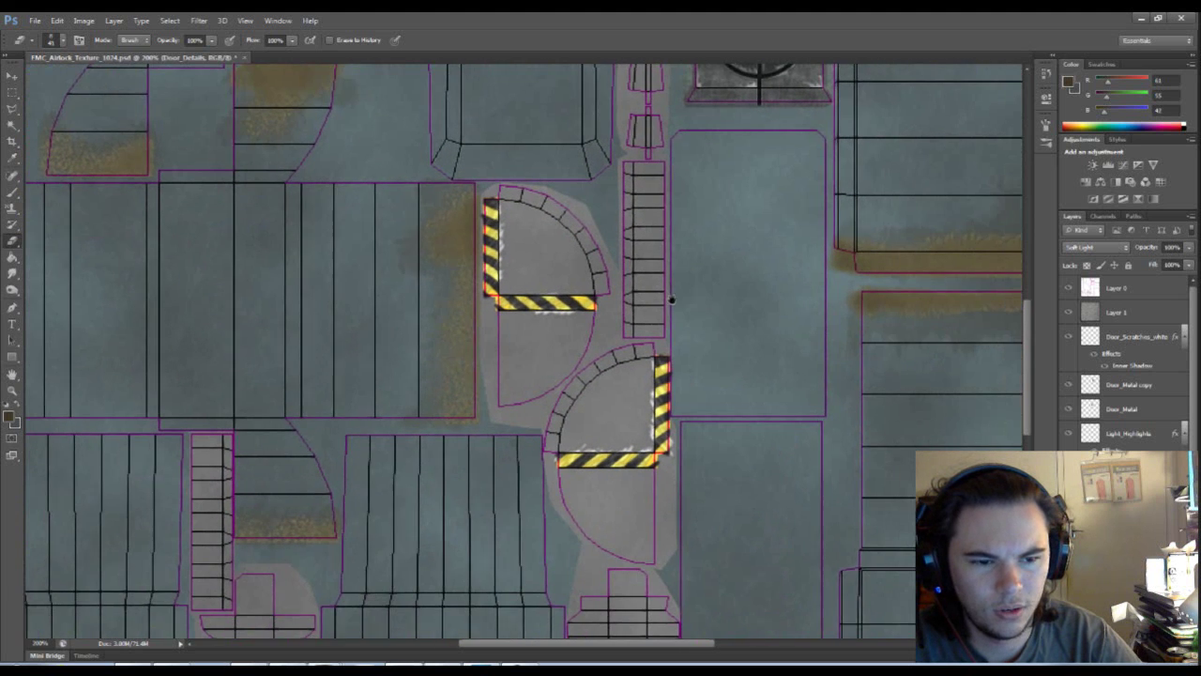
drag(738, 447, 630, 250)
drag(560, 330, 517, 249)
mouse_move(628, 350)
mouse_down()
mouse_move(610, 322)
mouse_move(850, 370)
mouse_move(993, 456)
mouse_up()
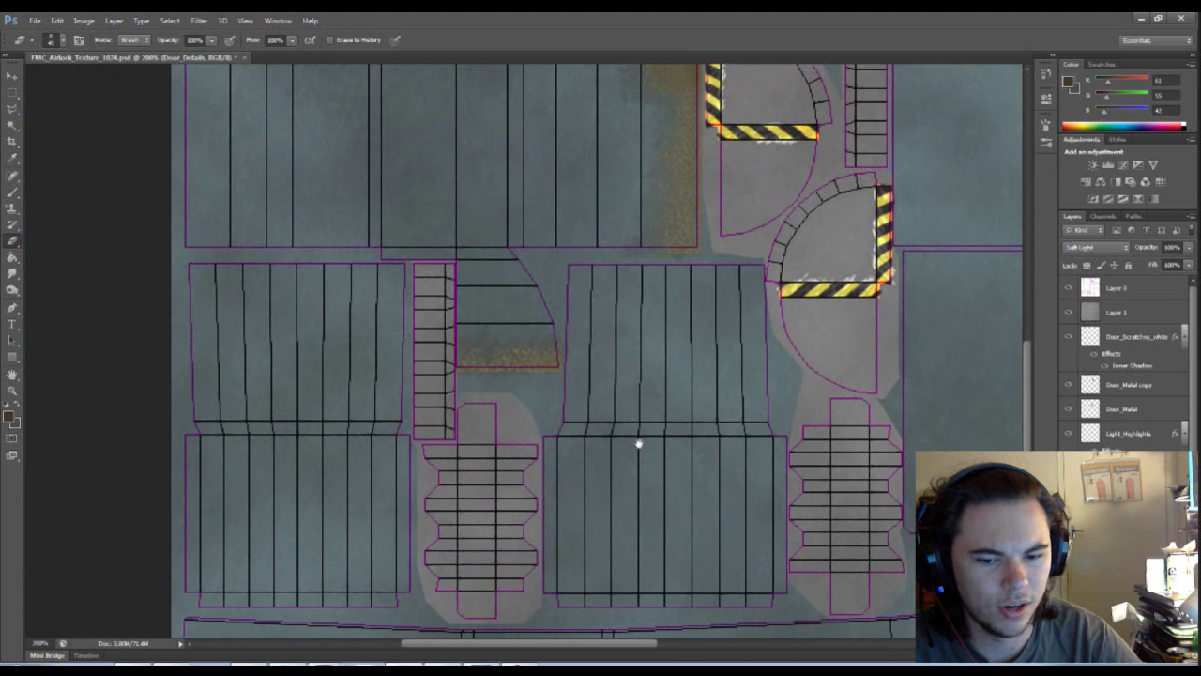
drag(617, 429, 488, 521)
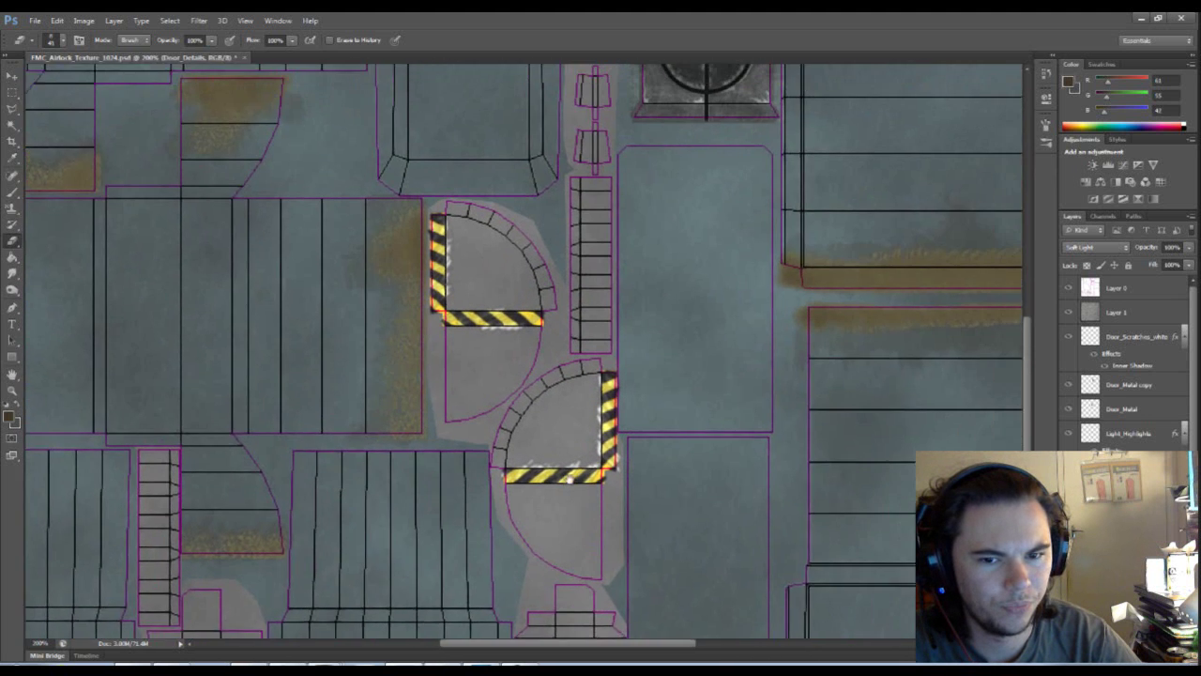
drag(632, 445, 595, 543)
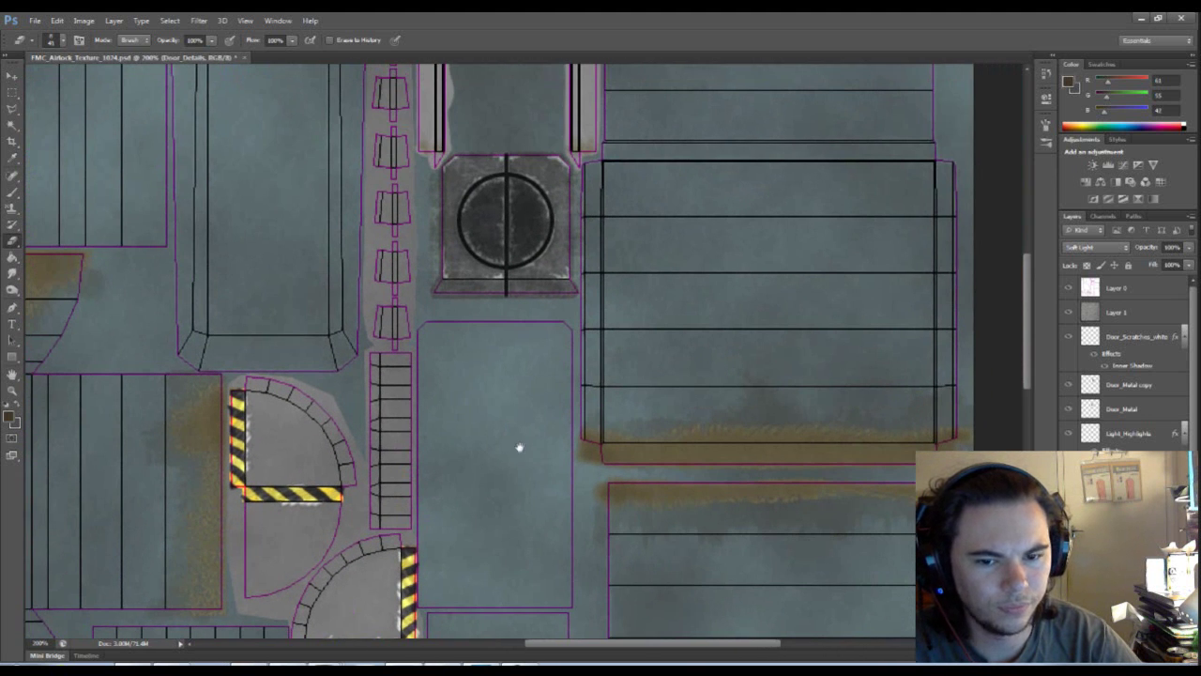
drag(514, 443, 895, 526)
drag(604, 399, 555, 485)
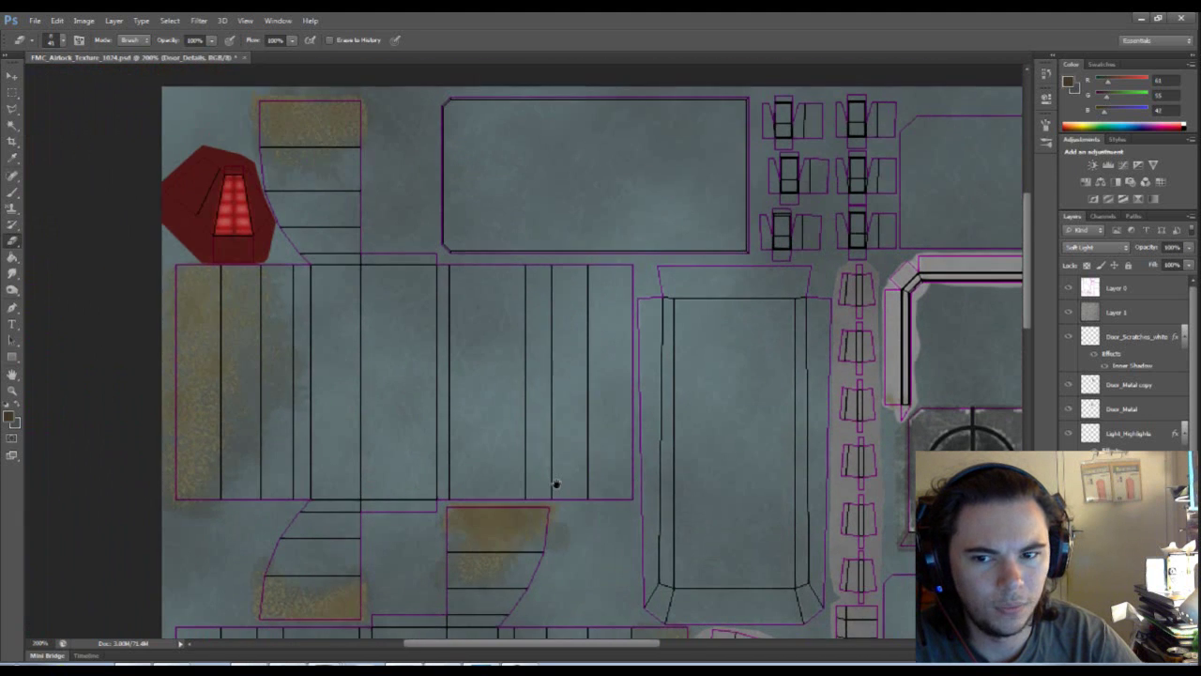
drag(622, 426, 418, 384)
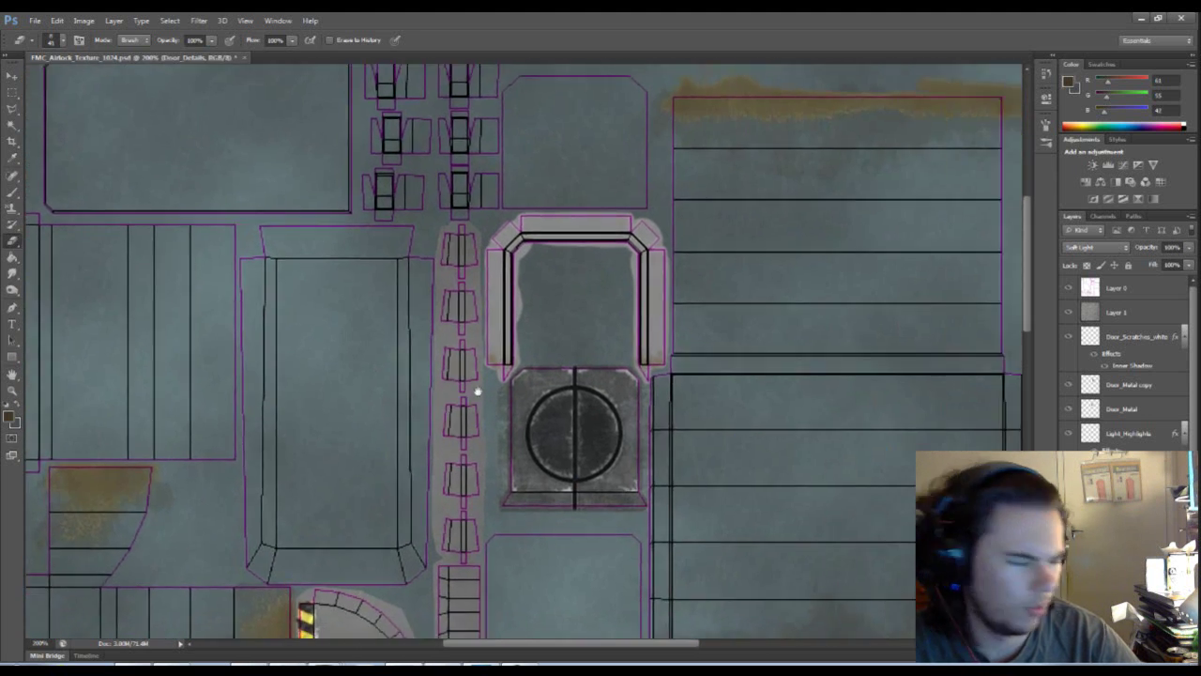
drag(588, 425, 610, 439)
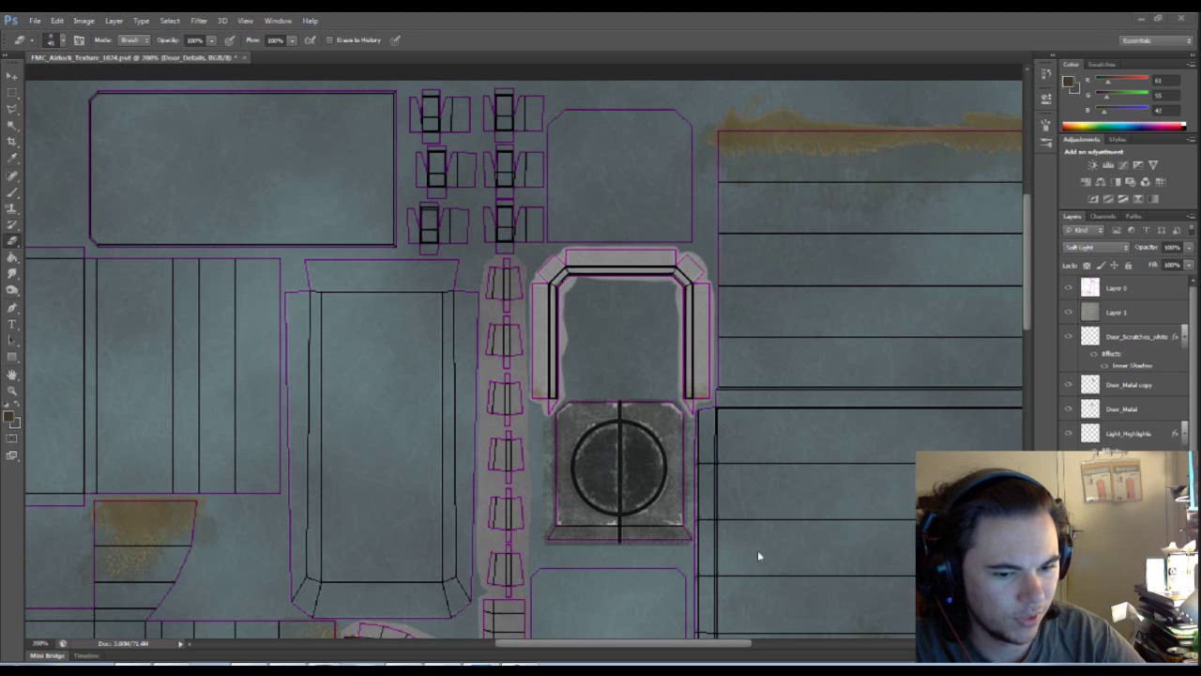
mouse_move(784, 548)
mouse_down()
mouse_move(749, 469)
mouse_move(697, 545)
mouse_move(769, 407)
mouse_move(763, 366)
mouse_up()
mouse_move(592, 471)
mouse_down()
mouse_move(573, 478)
mouse_move(554, 461)
mouse_move(547, 330)
mouse_move(566, 229)
mouse_move(633, 372)
mouse_move(598, 346)
mouse_up()
mouse_move(632, 450)
mouse_down()
mouse_move(699, 315)
mouse_move(640, 395)
mouse_move(644, 427)
mouse_up()
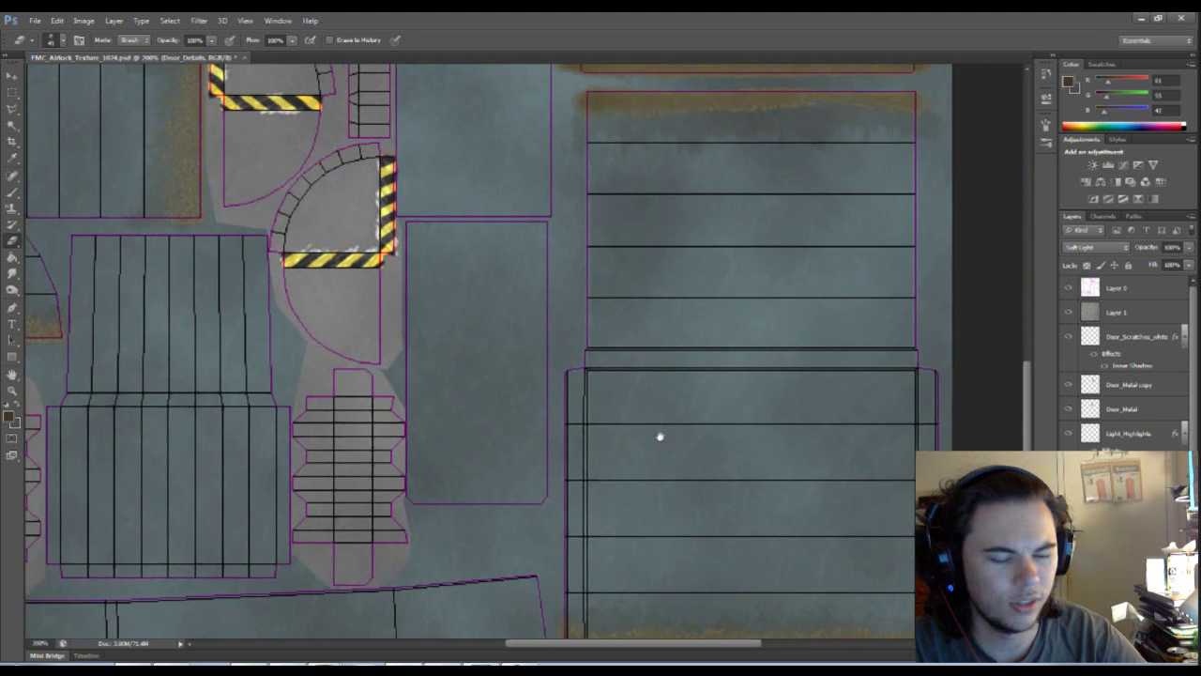
scroll(863, 456, up, 5)
scroll(893, 474, left, 5)
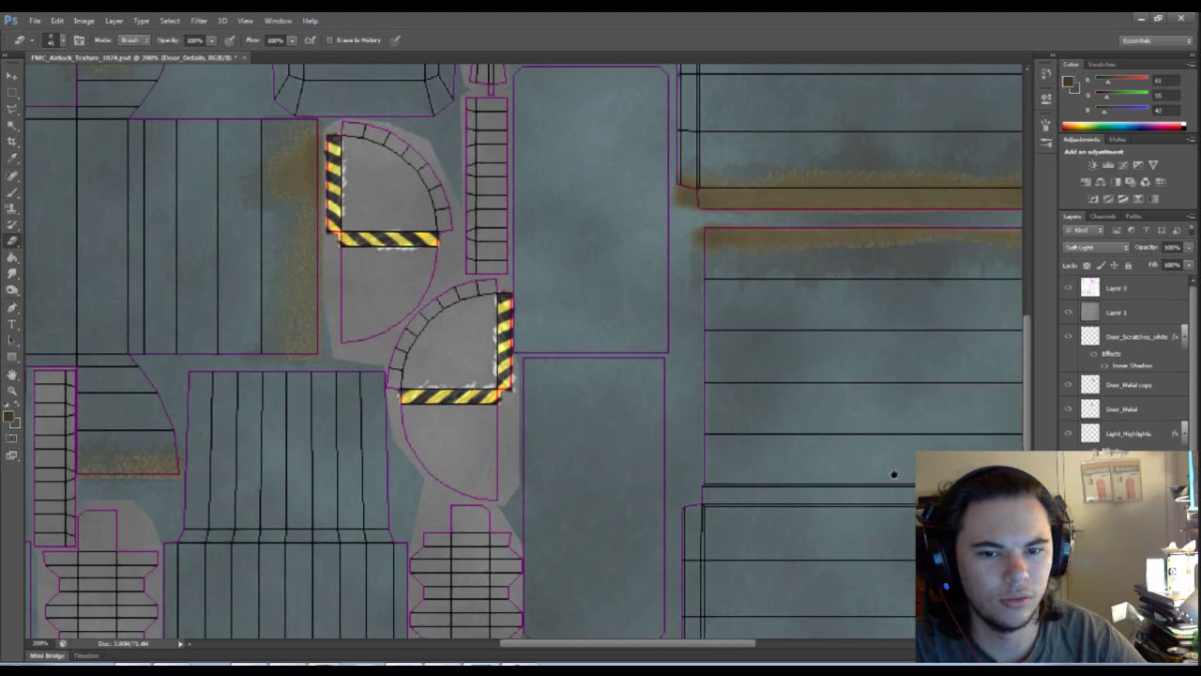
mouse_move(895, 477)
mouse_down()
mouse_move(761, 442)
mouse_move(706, 572)
mouse_up()
scroll(741, 516, up, 3)
scroll(769, 472, right, 2)
scroll(772, 488, up, 2)
scroll(779, 530, up, 1)
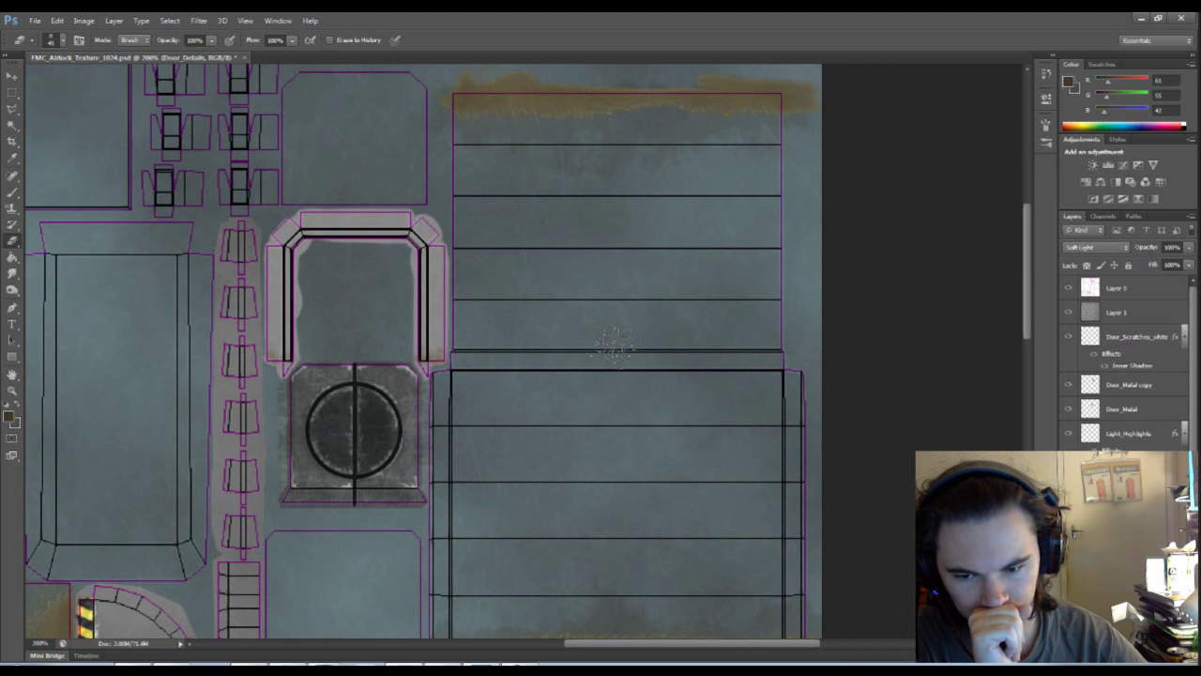
mouse_move(498, 442)
mouse_down()
mouse_move(718, 552)
mouse_move(657, 423)
mouse_up()
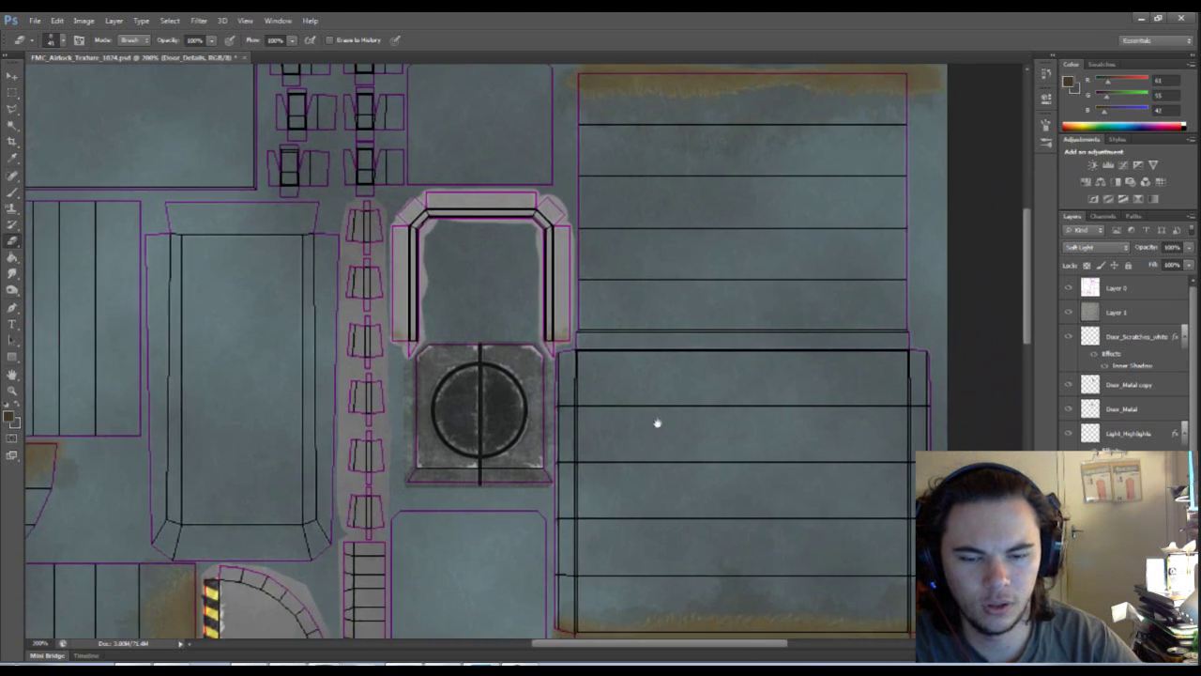
mouse_move(617, 430)
mouse_down()
mouse_move(662, 453)
mouse_move(600, 272)
mouse_move(601, 313)
mouse_up()
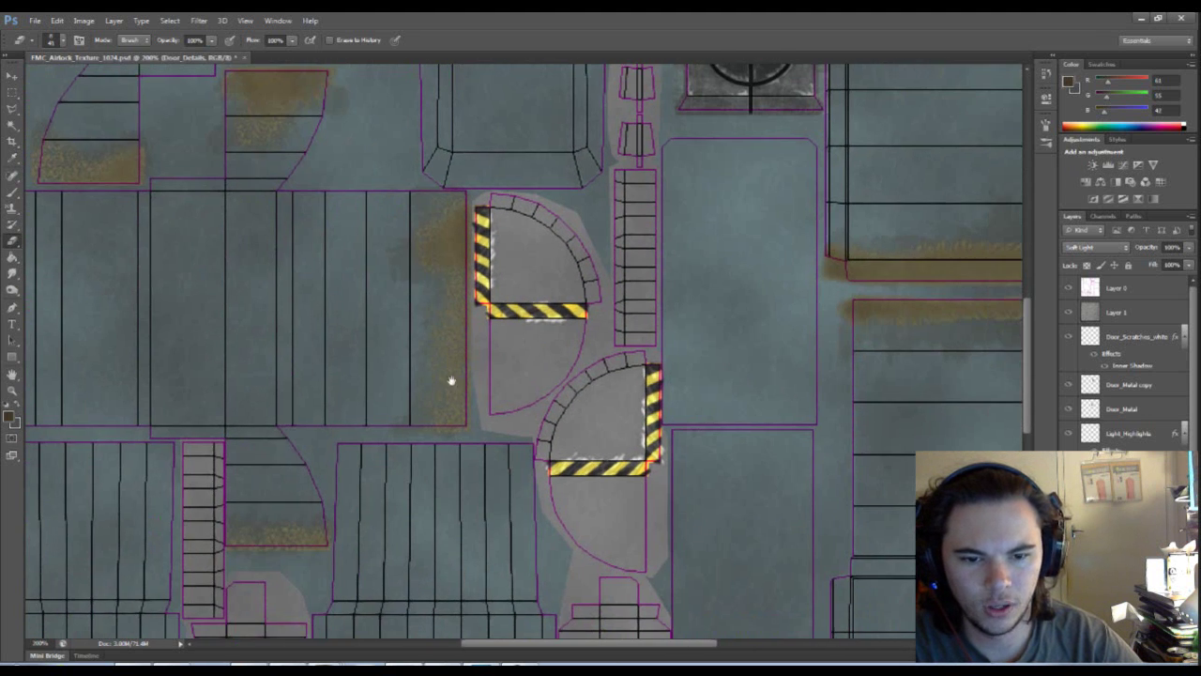
drag(561, 356, 513, 374)
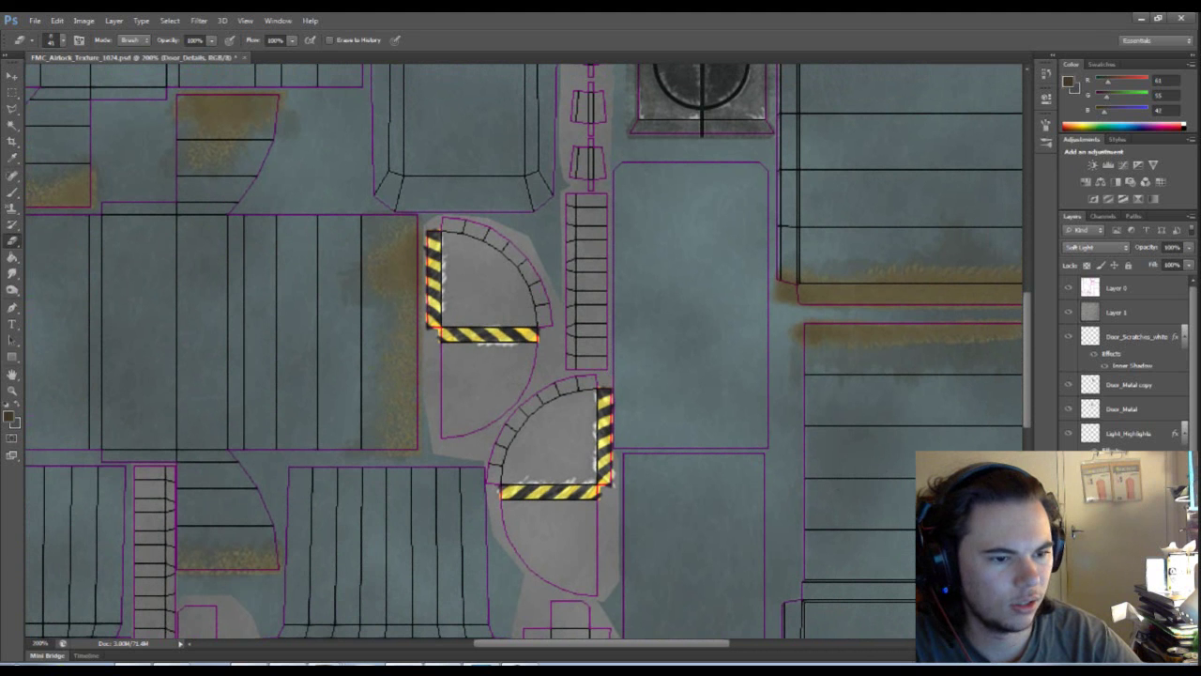
Set up the Brush in pure white on the Door_Scratches_white layer, undoing the test strokes
click(1145, 340)
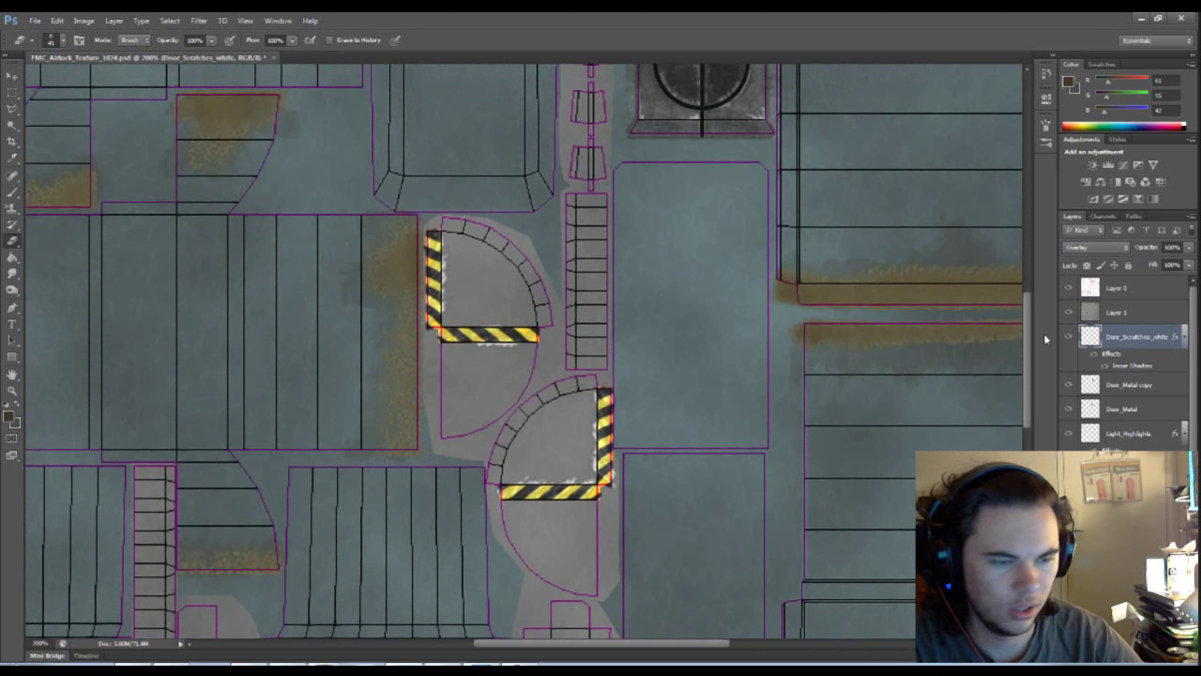
key(b)
drag(477, 283, 539, 291)
key(ctrl+z)
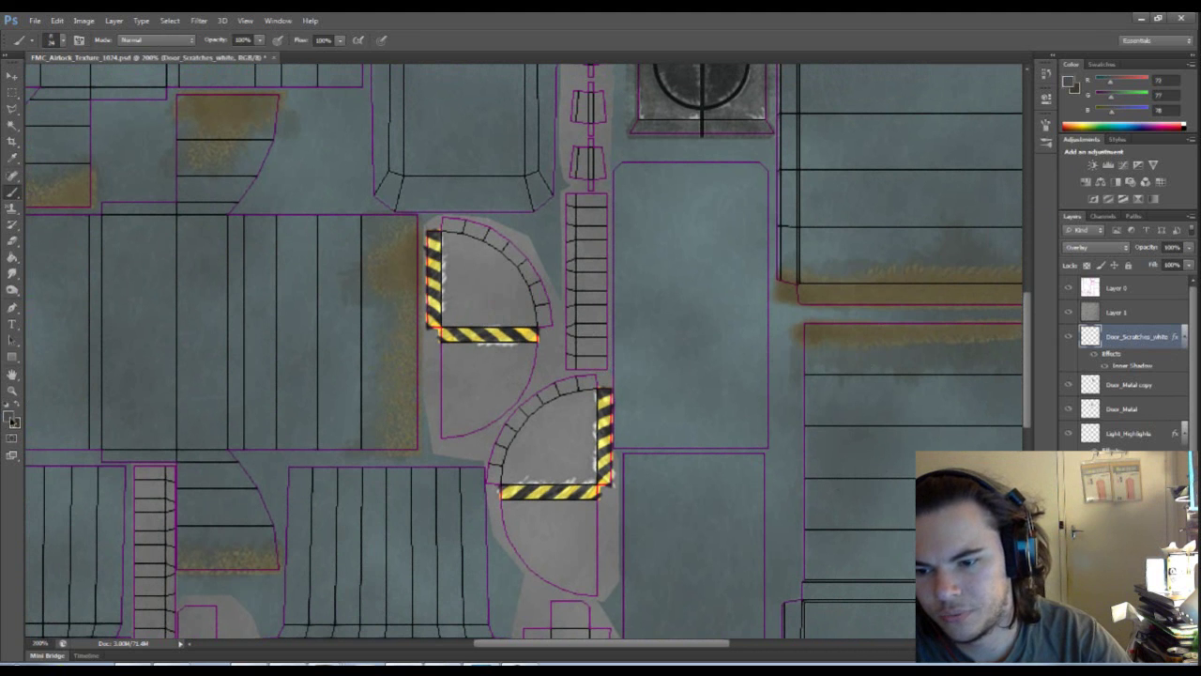
click(11, 414)
click(707, 250)
click(999, 245)
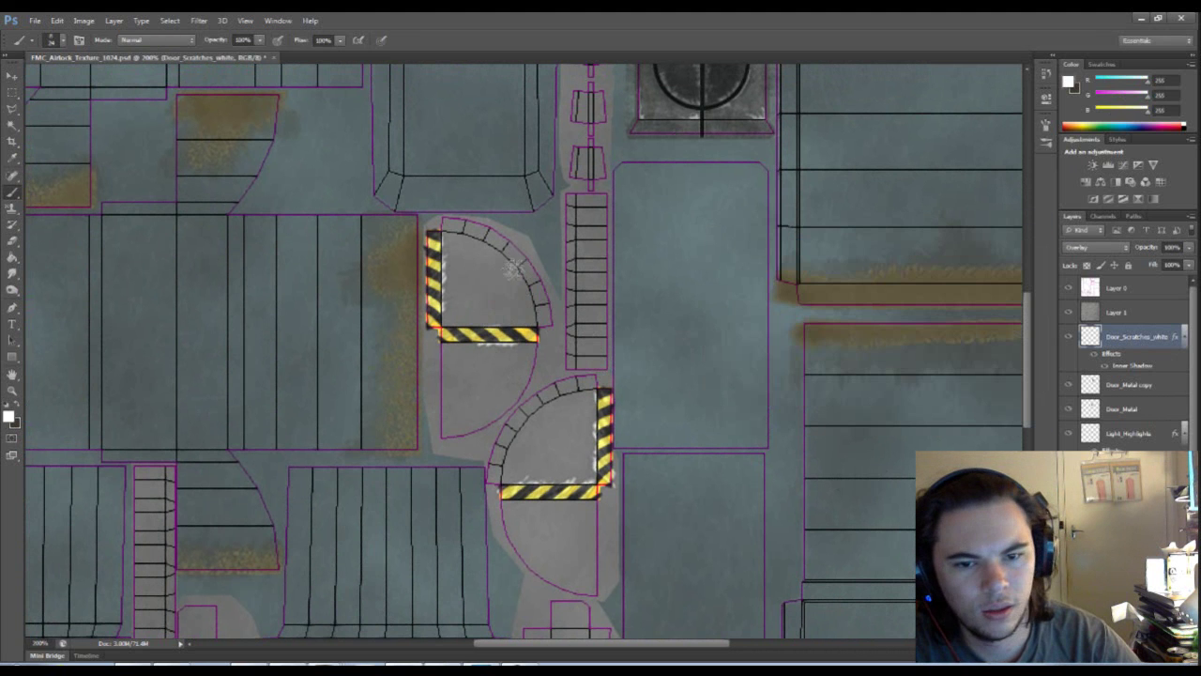
mouse_move(512, 260)
mouse_down()
mouse_move(572, 319)
mouse_move(493, 270)
mouse_up()
key(ctrl+z)
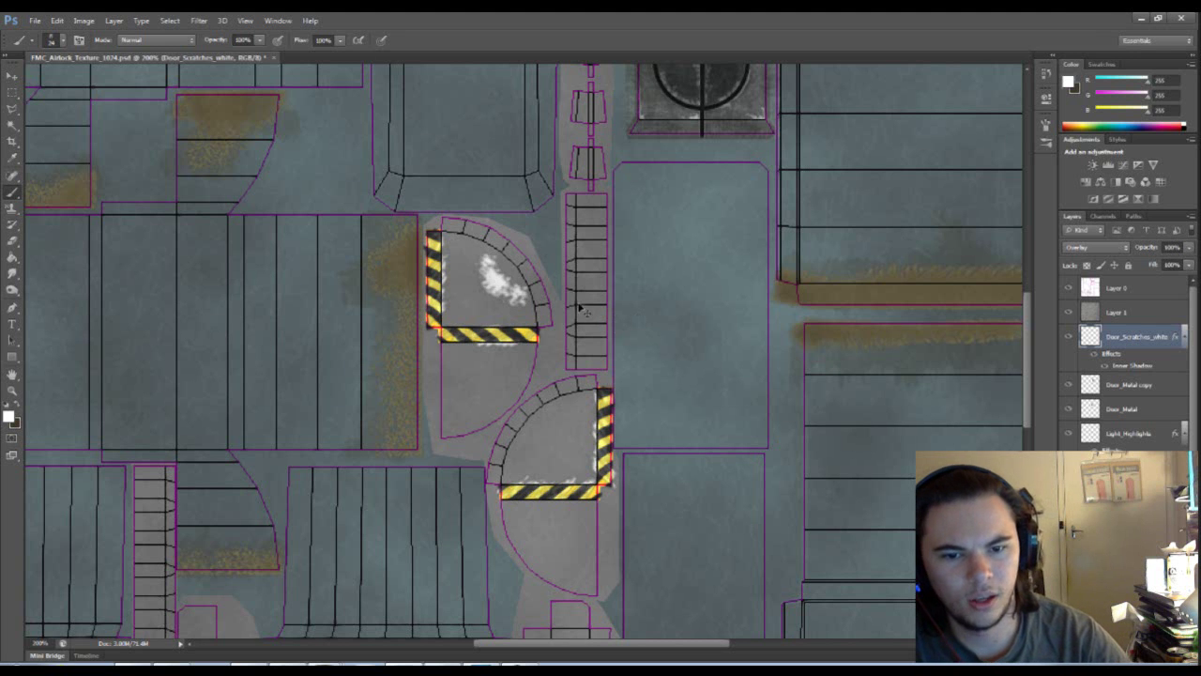
key(ctrl+z)
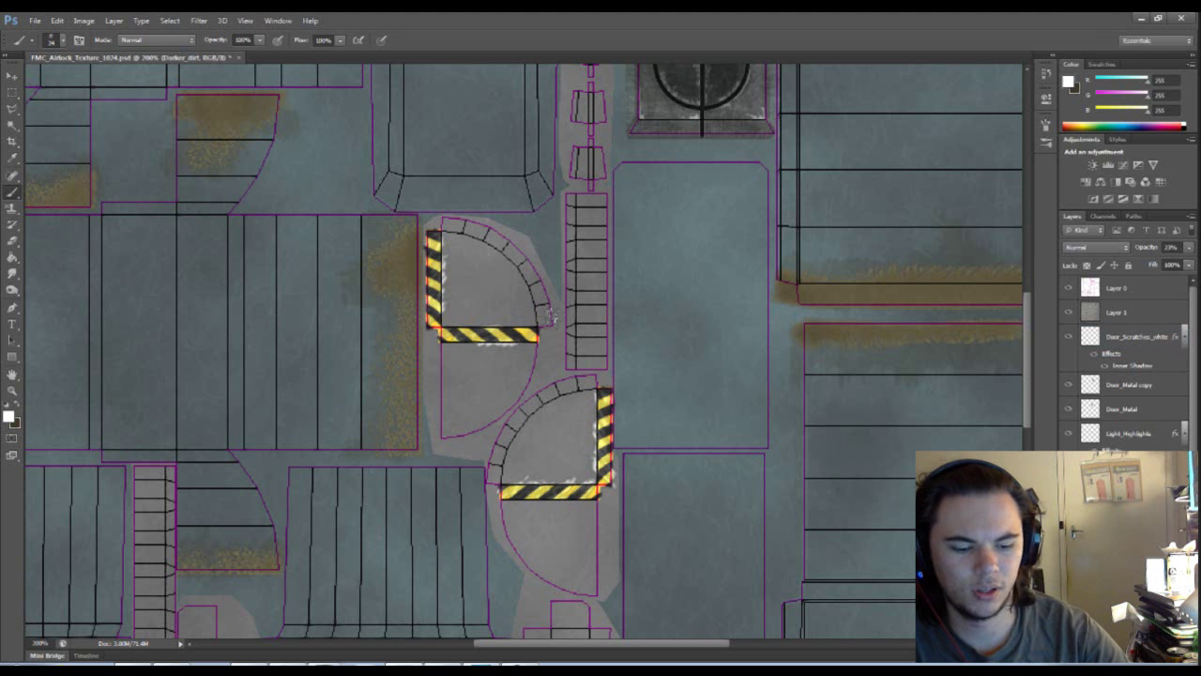
Change the brush preset and paint white scratches along the upper hatch's curved edge
alt+scroll(544, 324, up, 1)
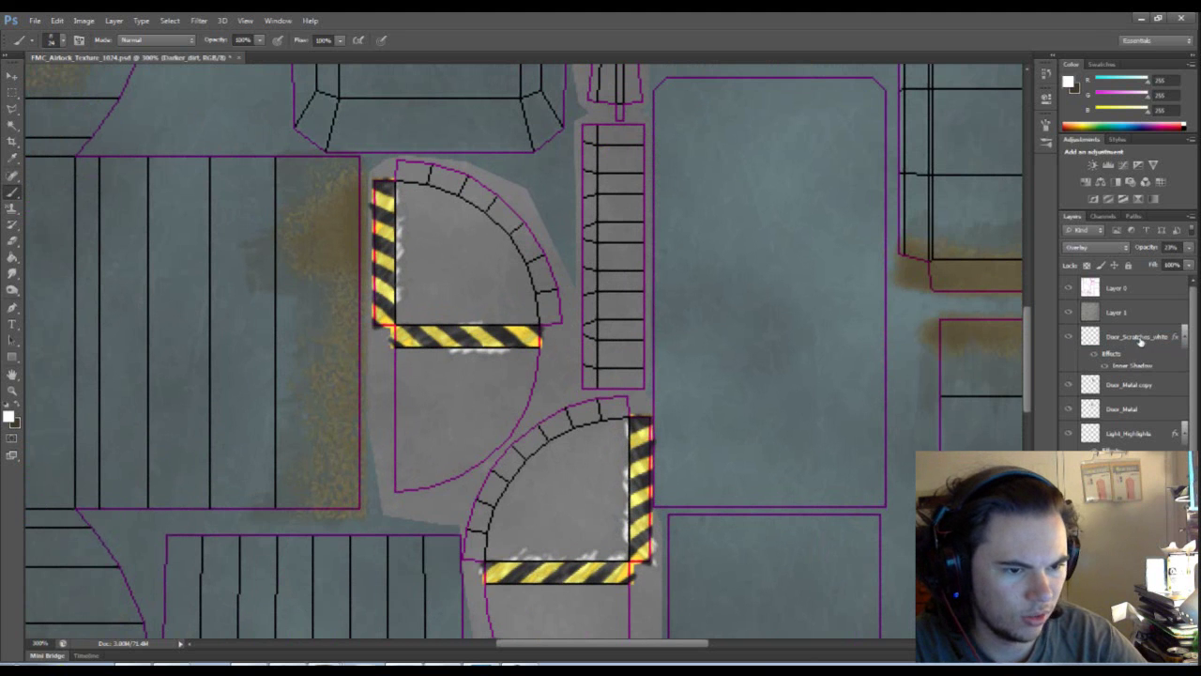
click(1140, 345)
right_click(531, 296)
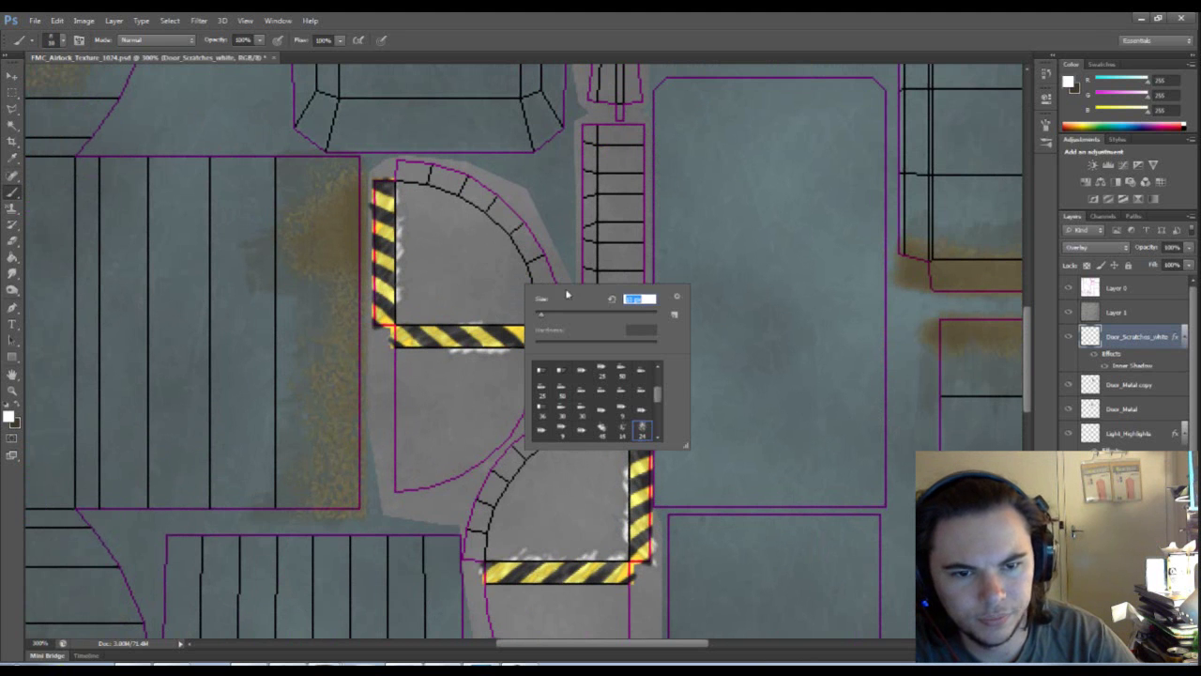
key(Return)
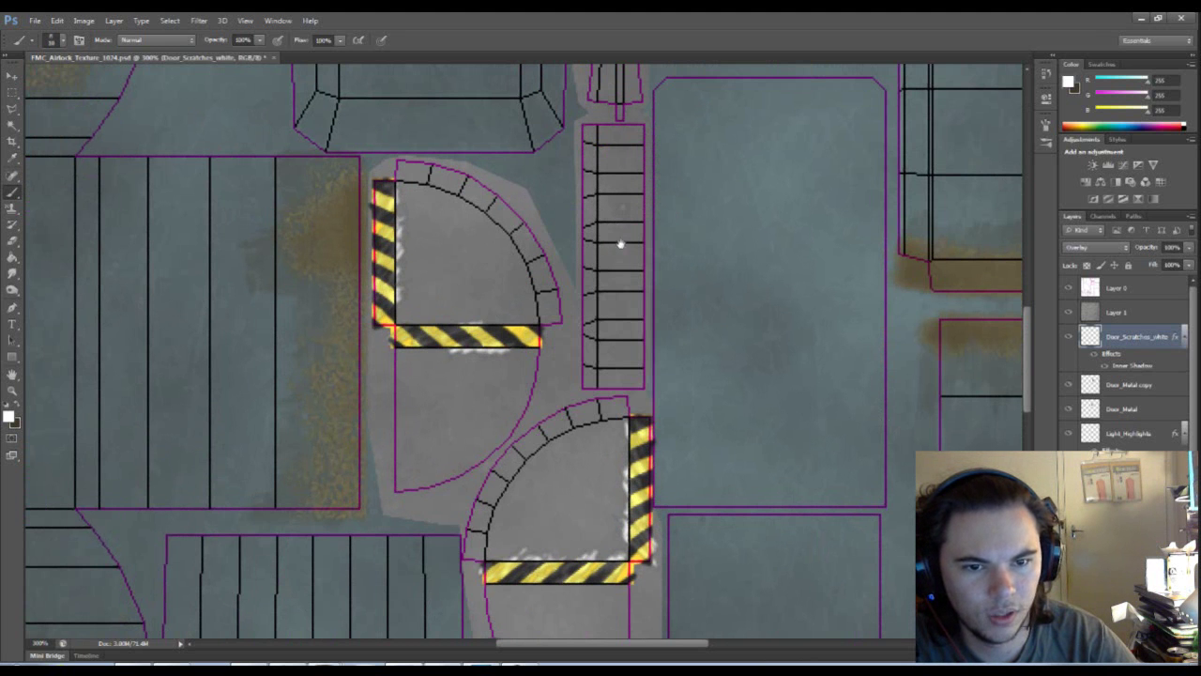
drag(616, 247, 586, 305)
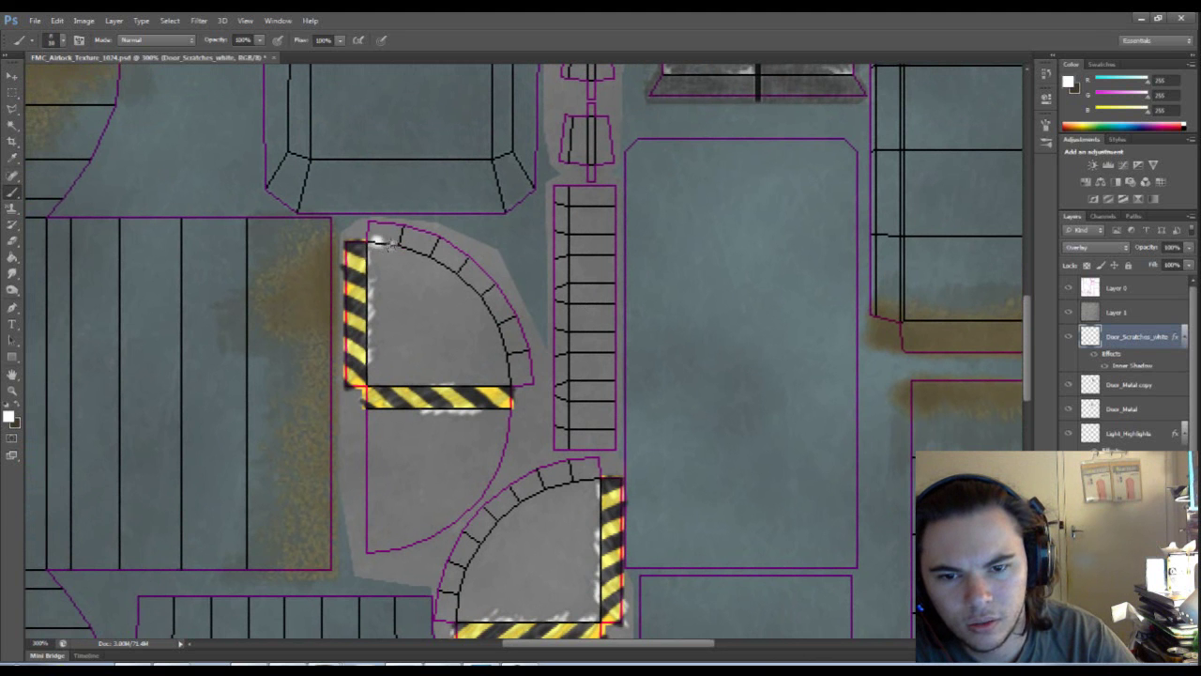
mouse_move(409, 251)
mouse_down()
mouse_move(483, 295)
mouse_move(514, 355)
mouse_up()
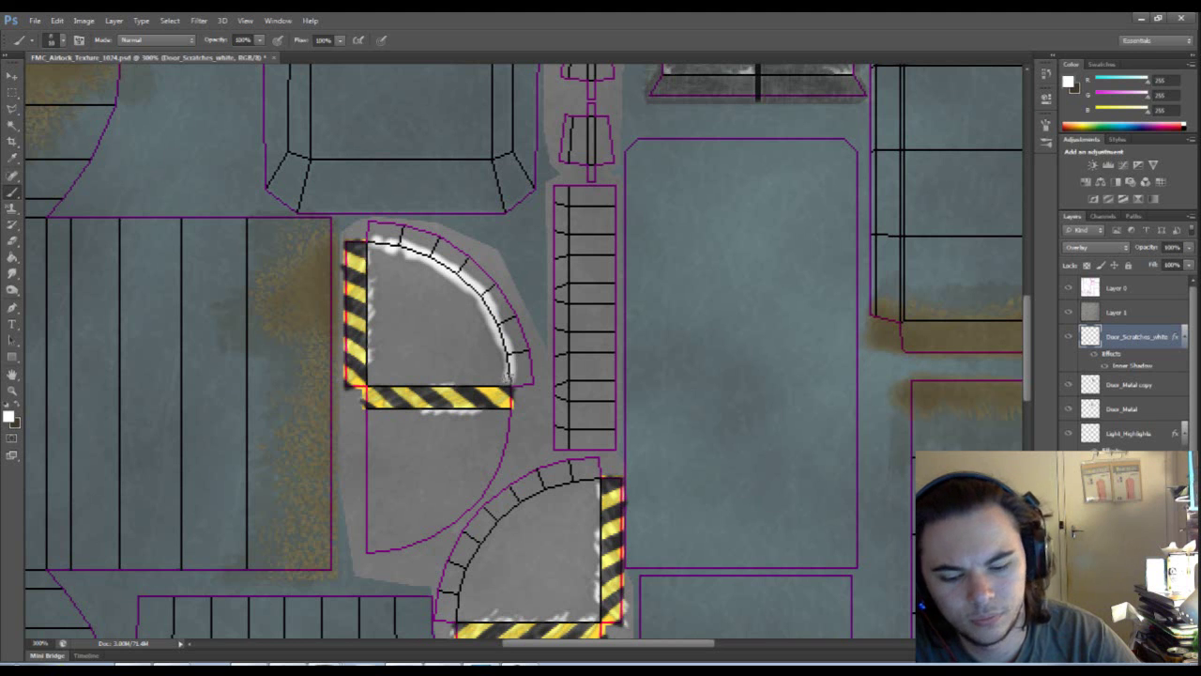
key(e)
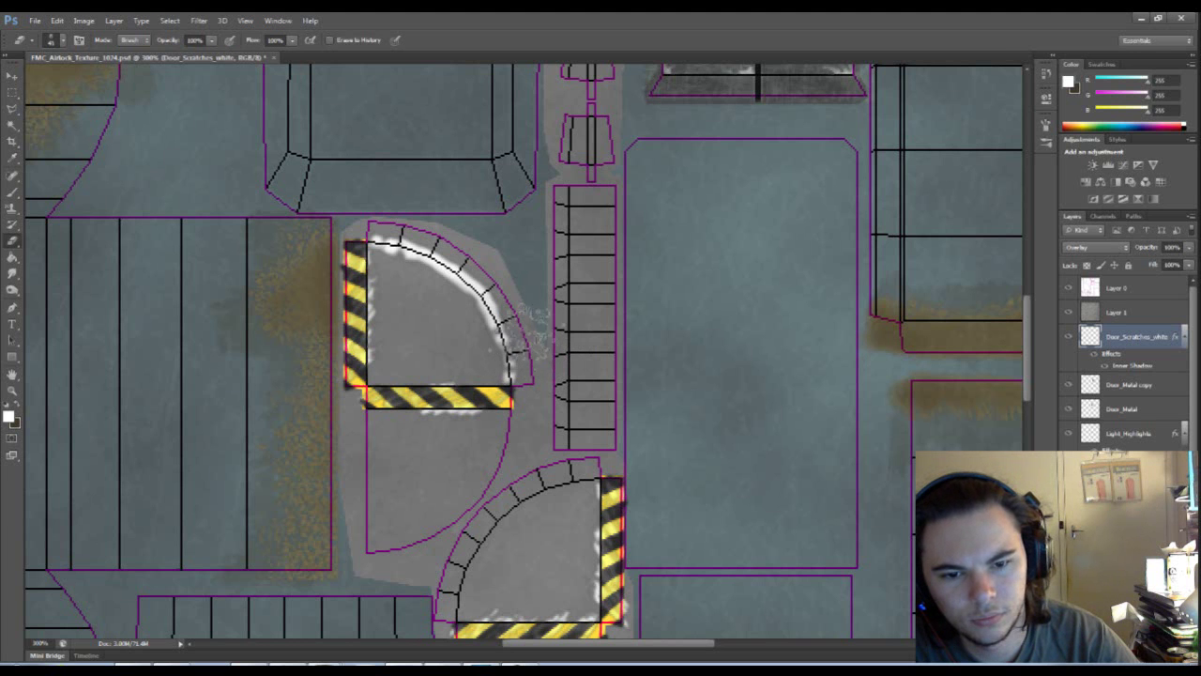
Erase parts of the white scratches on the upper hatch arc, undoing the last erase
mouse_move(528, 281)
mouse_down()
mouse_move(524, 258)
mouse_move(483, 230)
mouse_up()
drag(388, 204, 387, 199)
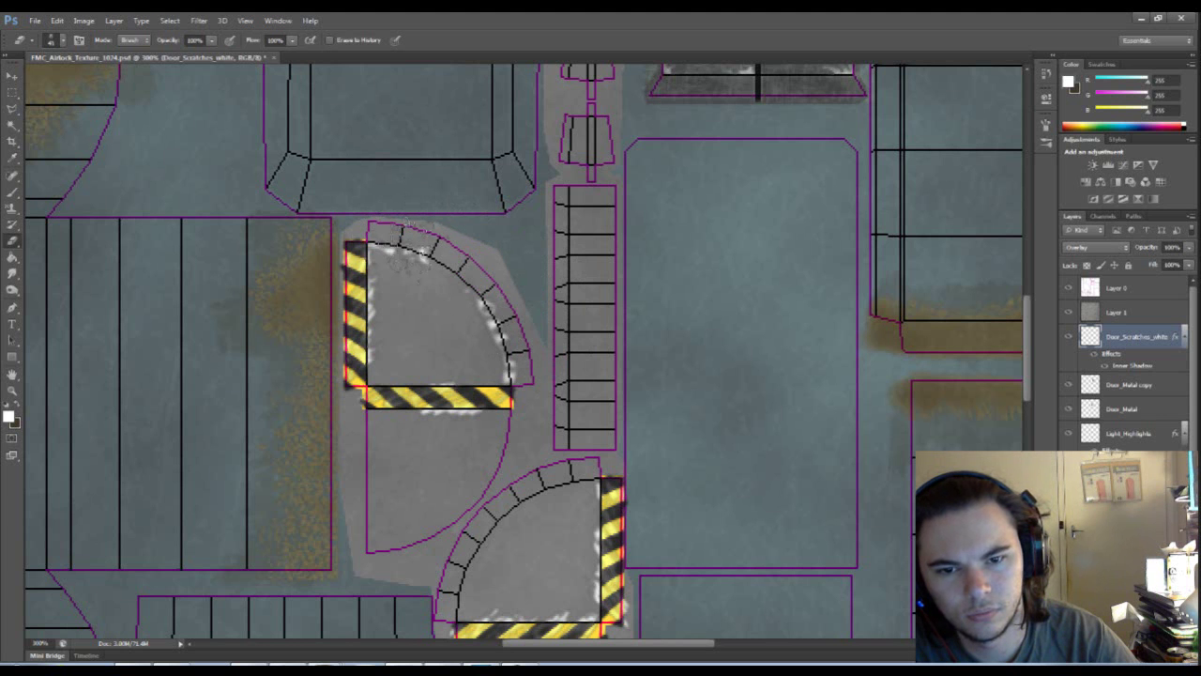
drag(404, 270, 368, 300)
key(ctrl+z)
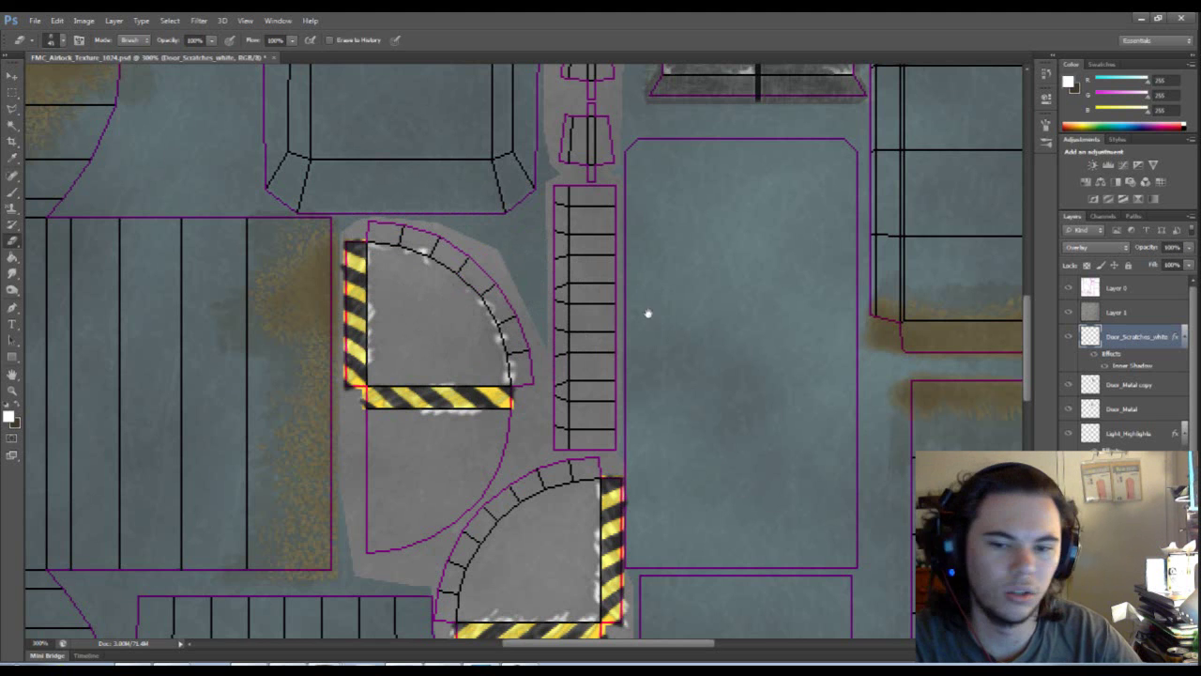
Paint white scratches along the lower hatch's inner arc
drag(645, 309, 600, 315)
key(b)
drag(635, 367, 626, 228)
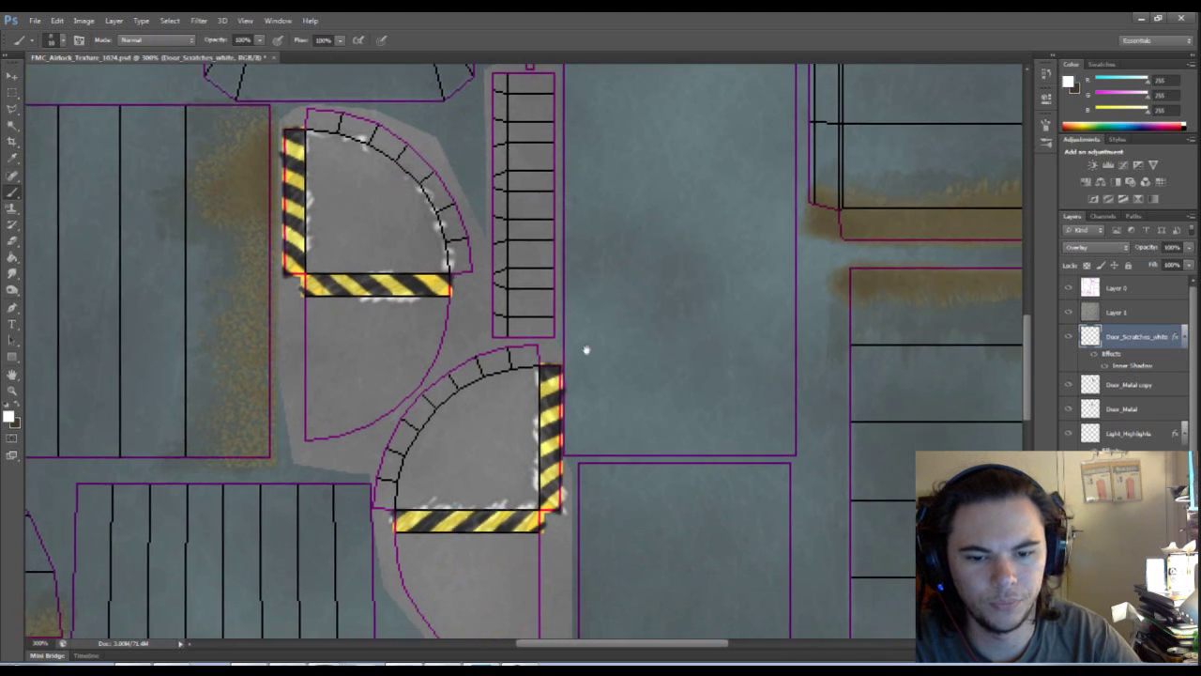
mouse_move(397, 476)
mouse_down()
mouse_move(424, 409)
mouse_move(399, 441)
mouse_move(446, 384)
mouse_move(439, 392)
mouse_move(531, 336)
mouse_move(462, 364)
mouse_move(432, 393)
mouse_up()
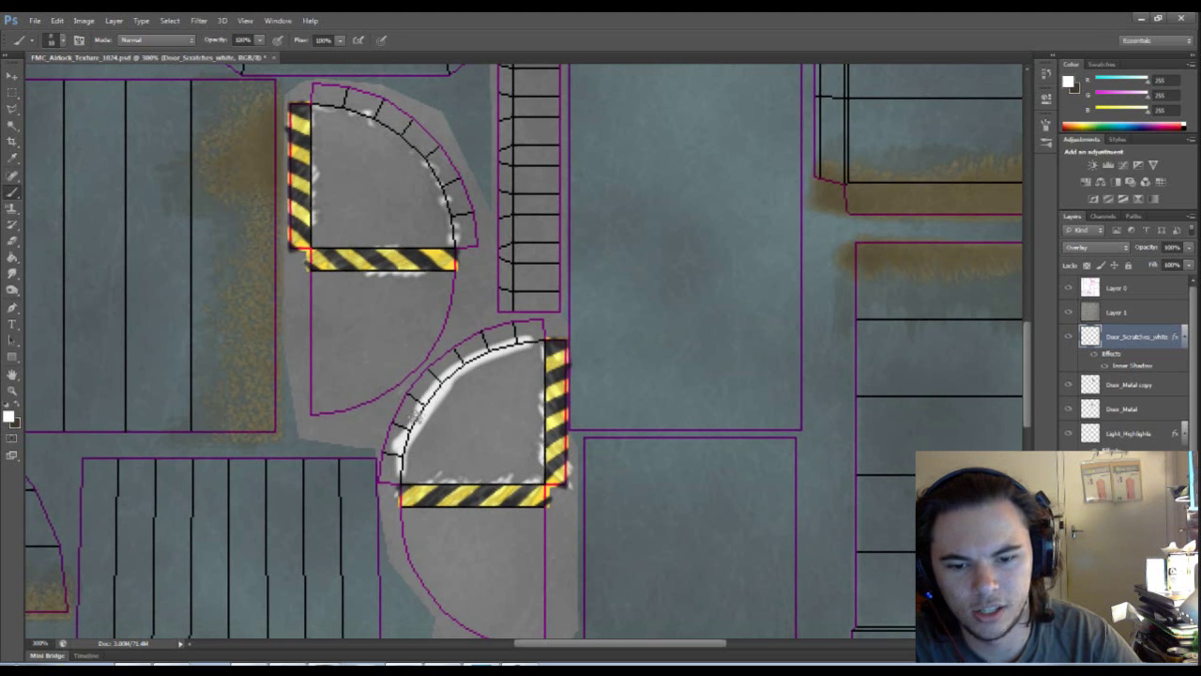
Wear away the lower arc's white scratches with a speckled eraser tip
key(e)
right_click(395, 434)
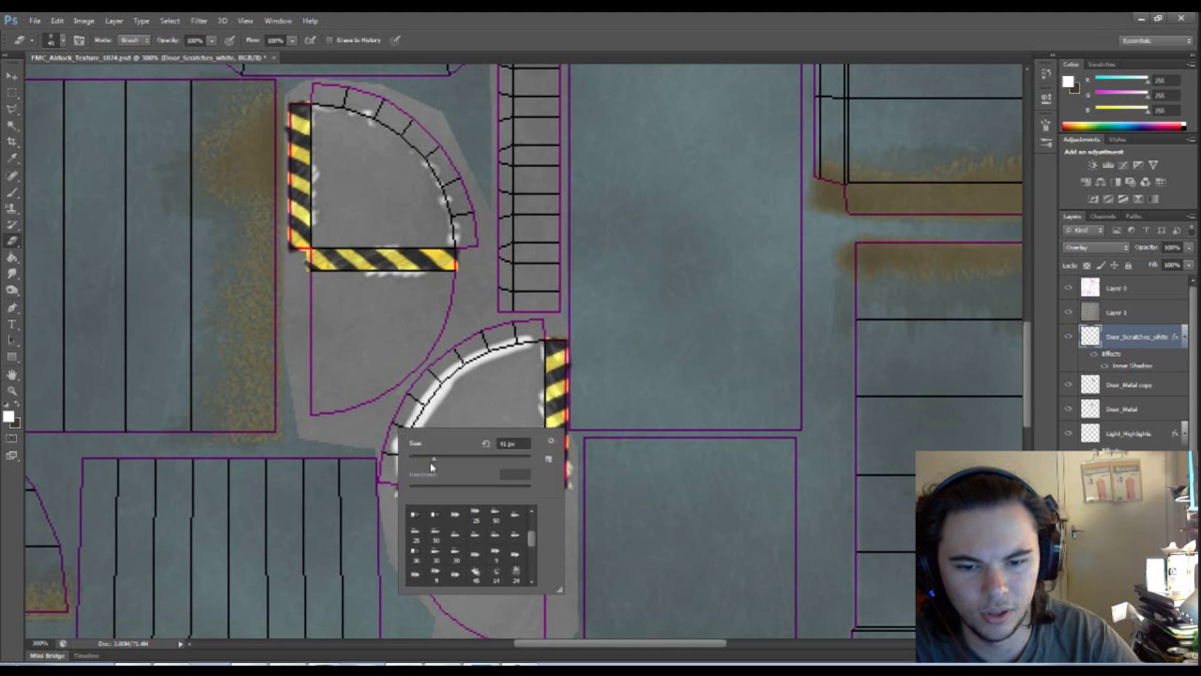
click(381, 427)
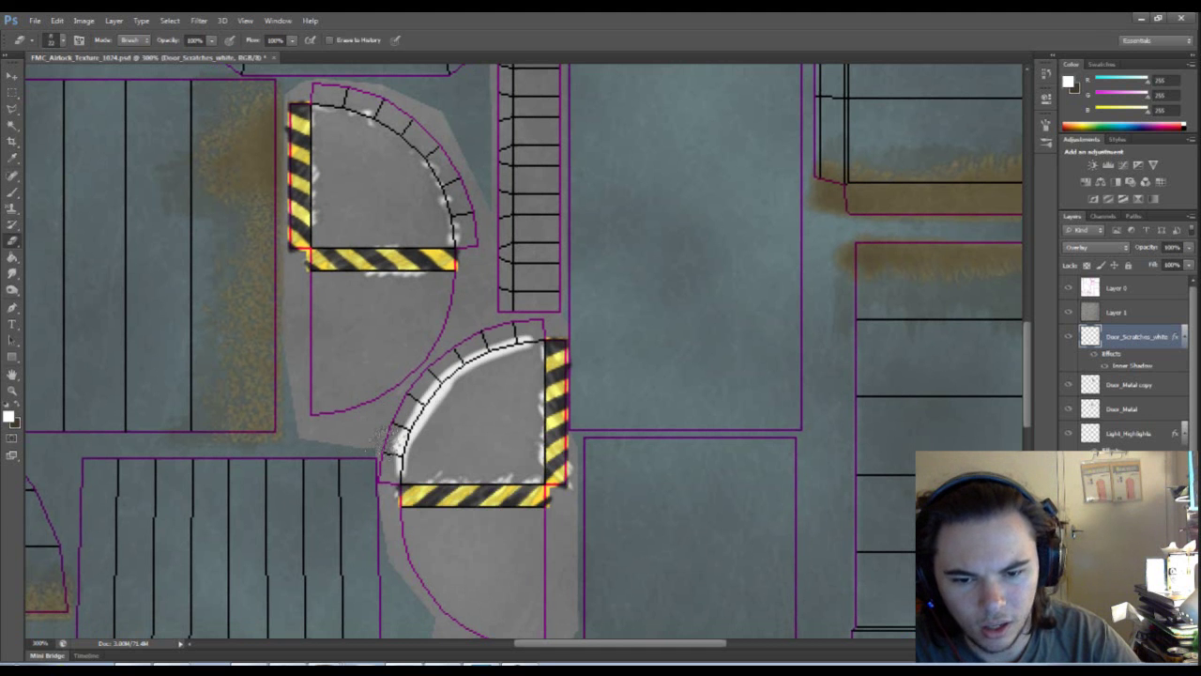
mouse_move(385, 424)
mouse_down()
mouse_move(459, 343)
mouse_move(511, 364)
mouse_move(478, 371)
mouse_move(447, 407)
mouse_up()
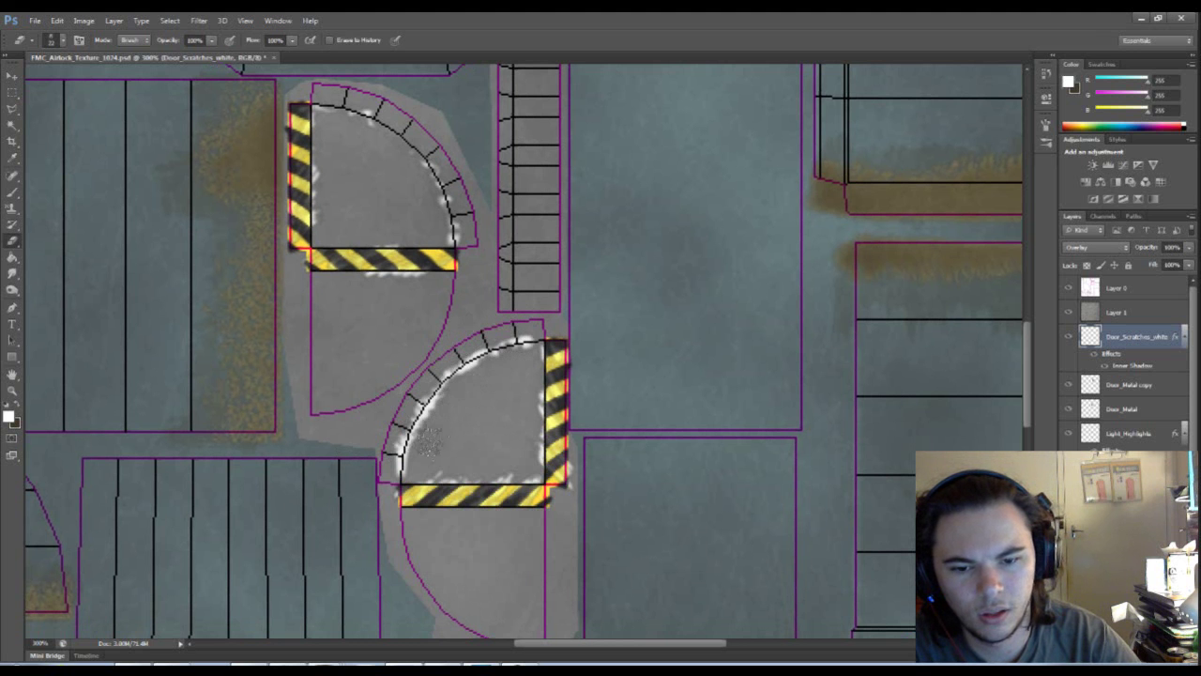
mouse_move(426, 447)
mouse_down()
mouse_move(391, 463)
mouse_move(422, 453)
mouse_up()
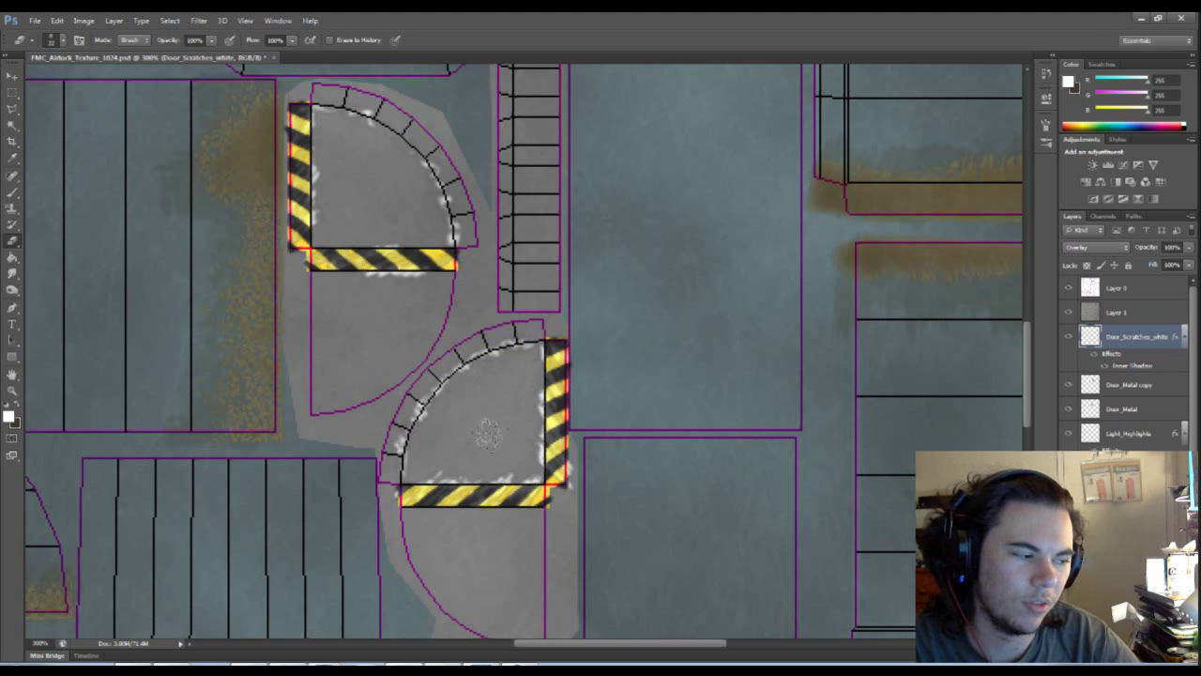
drag(487, 435, 477, 431)
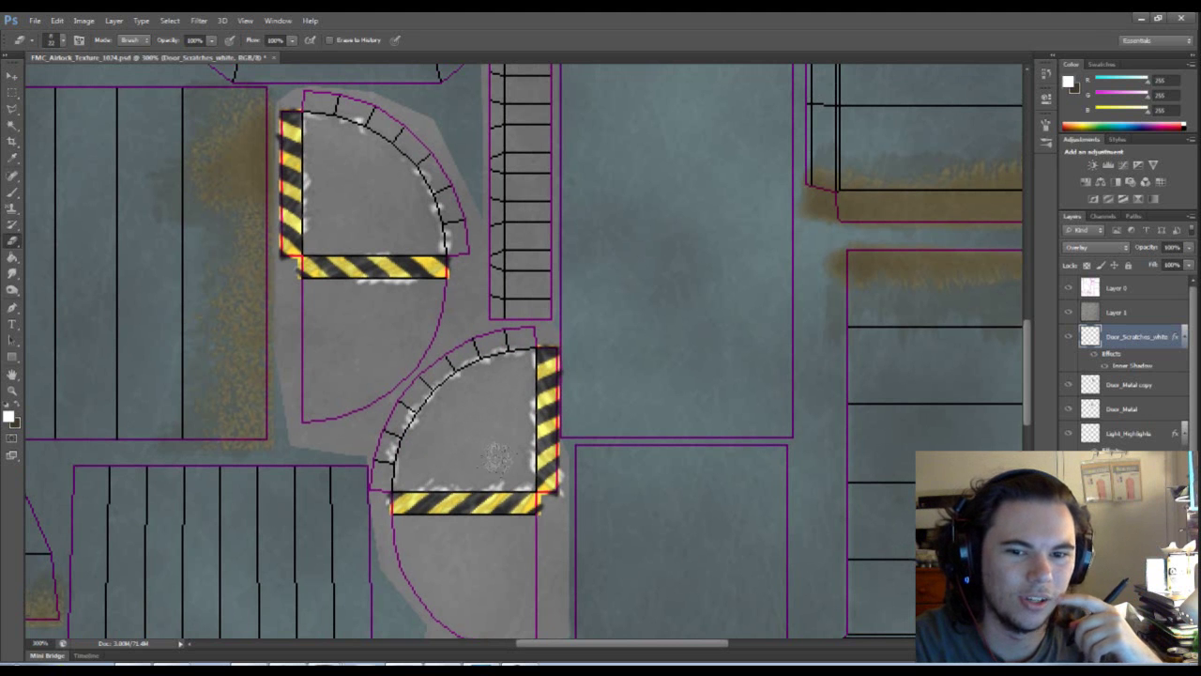
scroll(539, 286, up, 3)
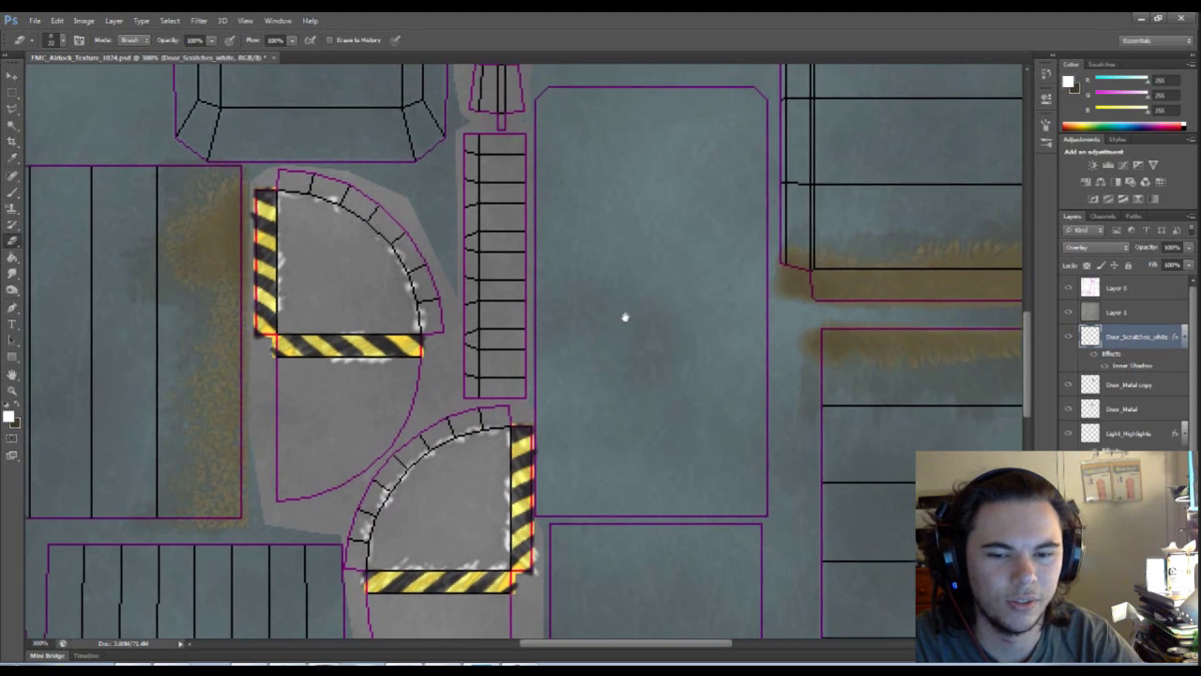
scroll(629, 317, right, 1)
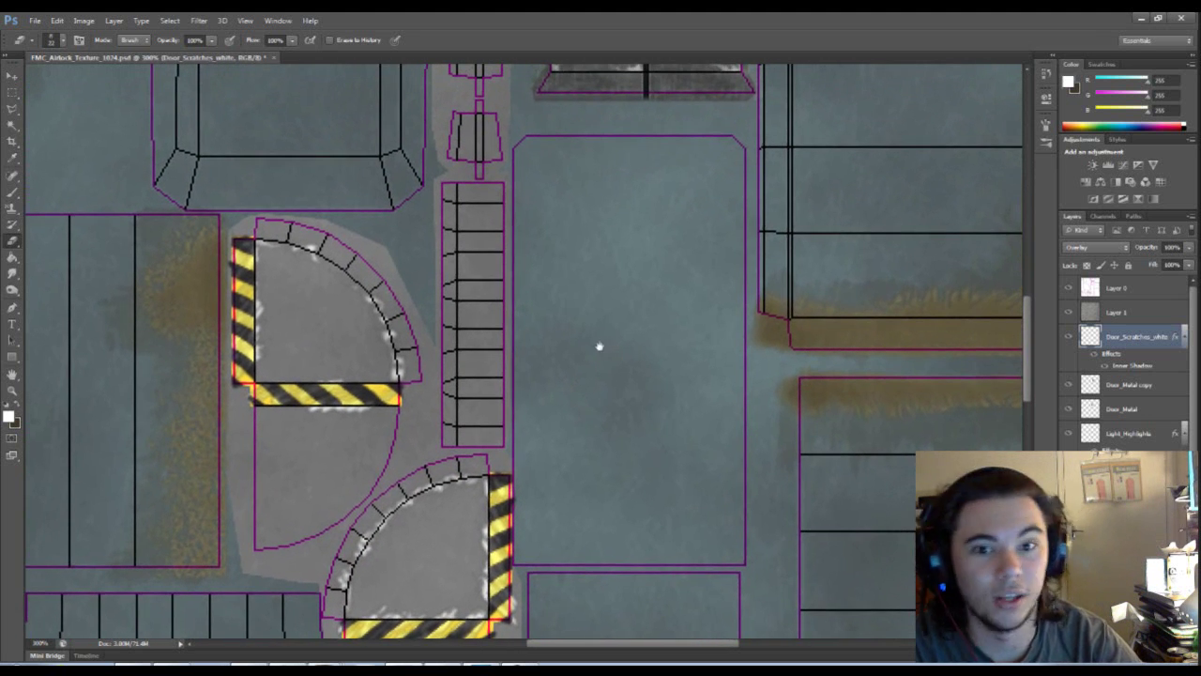
scroll(591, 343, up, 3)
scroll(600, 343, left, 1)
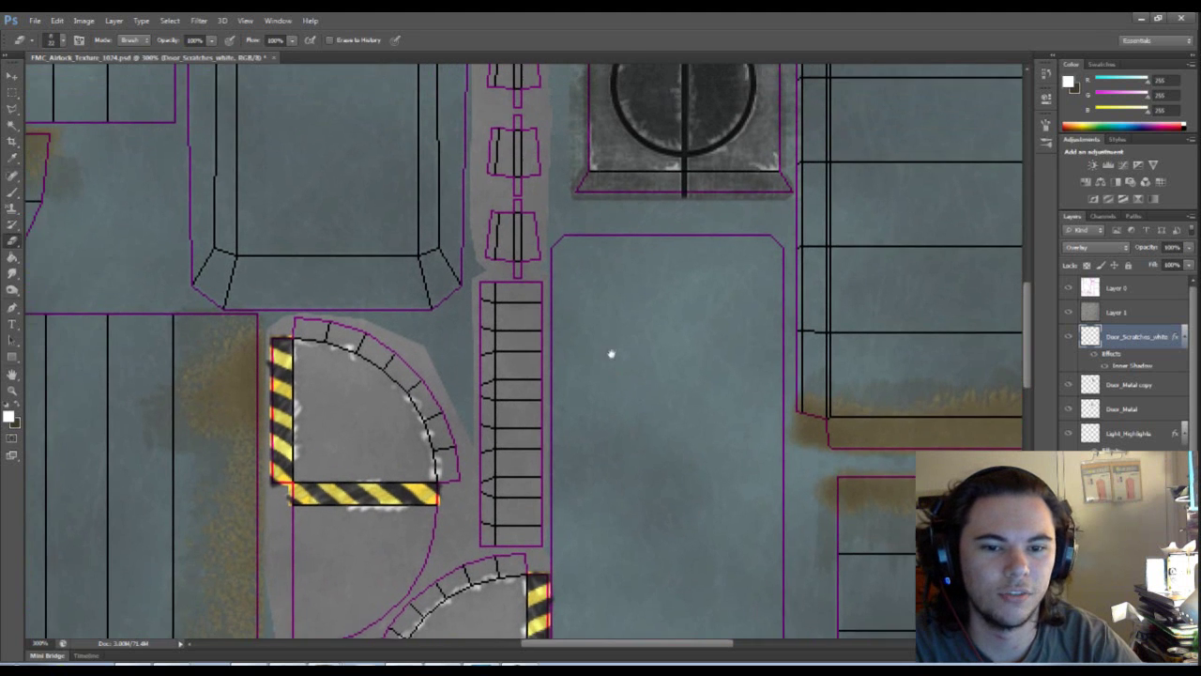
scroll(657, 361, down, 1)
scroll(678, 403, down, 2)
scroll(678, 402, right, 1)
scroll(647, 327, down, 2)
scroll(675, 338, down, 4)
scroll(676, 338, right, 1)
scroll(554, 282, down, 3)
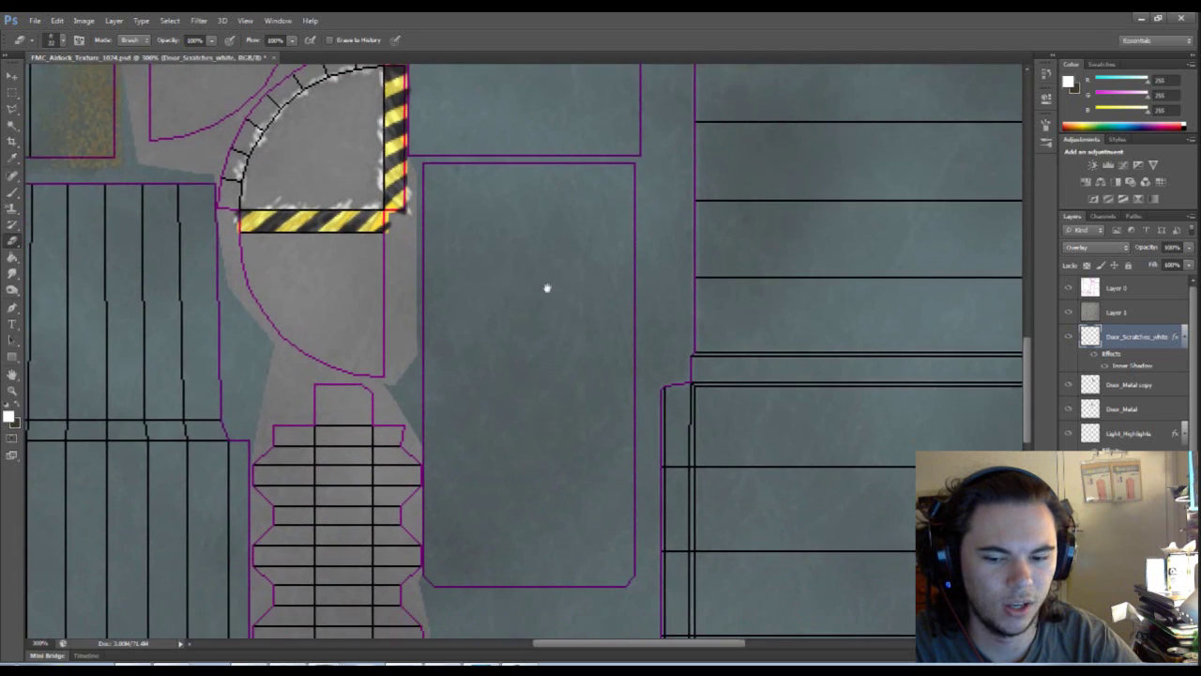
scroll(581, 347, down, 1)
scroll(582, 347, left, 1)
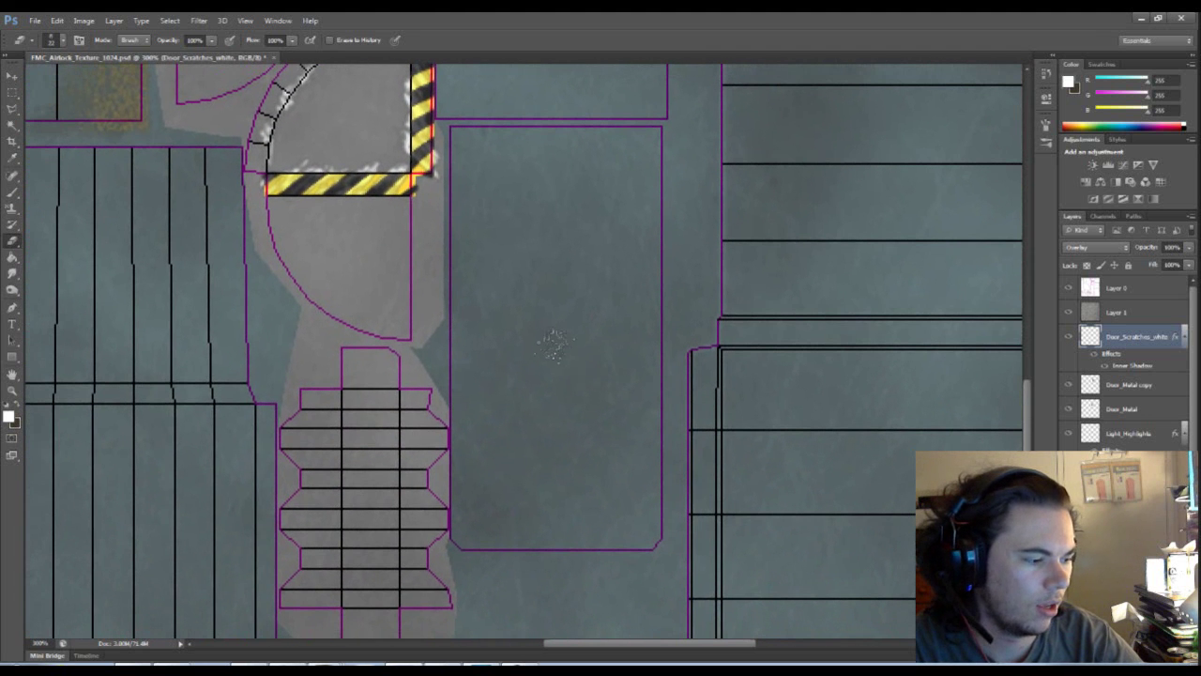
scroll(553, 351, up, 1)
scroll(553, 351, left, 1)
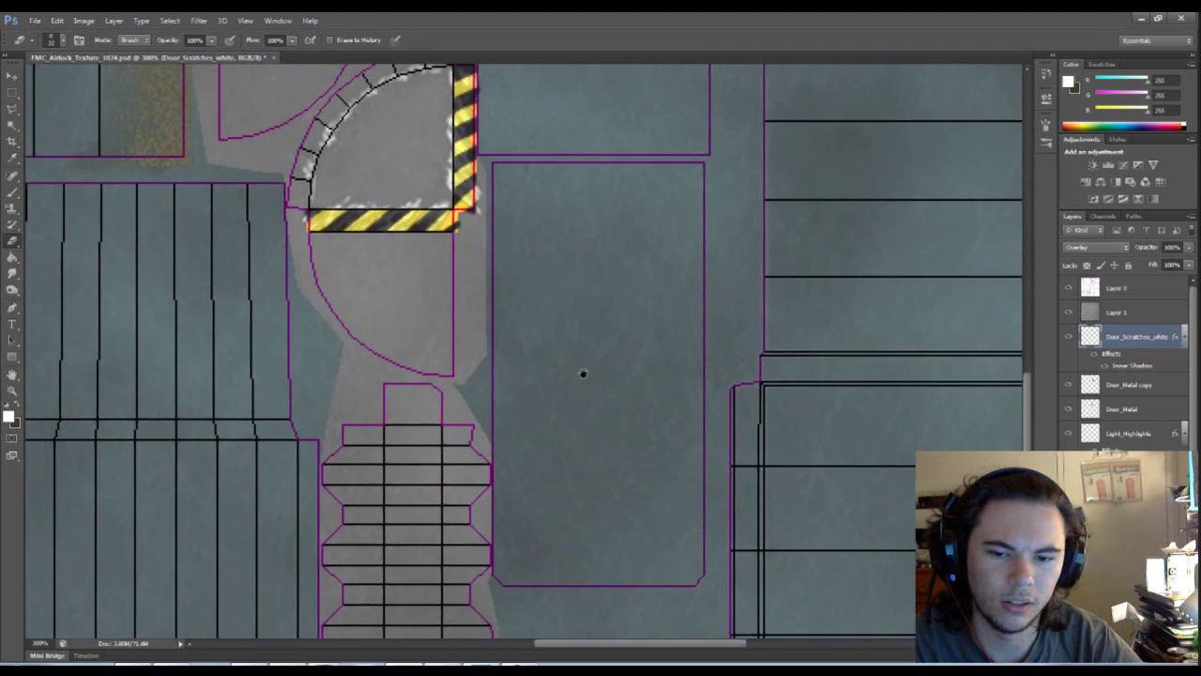
scroll(570, 373, up, 1)
scroll(570, 372, left, 1)
mouse_move(500, 332)
mouse_down()
mouse_move(557, 370)
mouse_move(586, 471)
mouse_move(638, 536)
mouse_up()
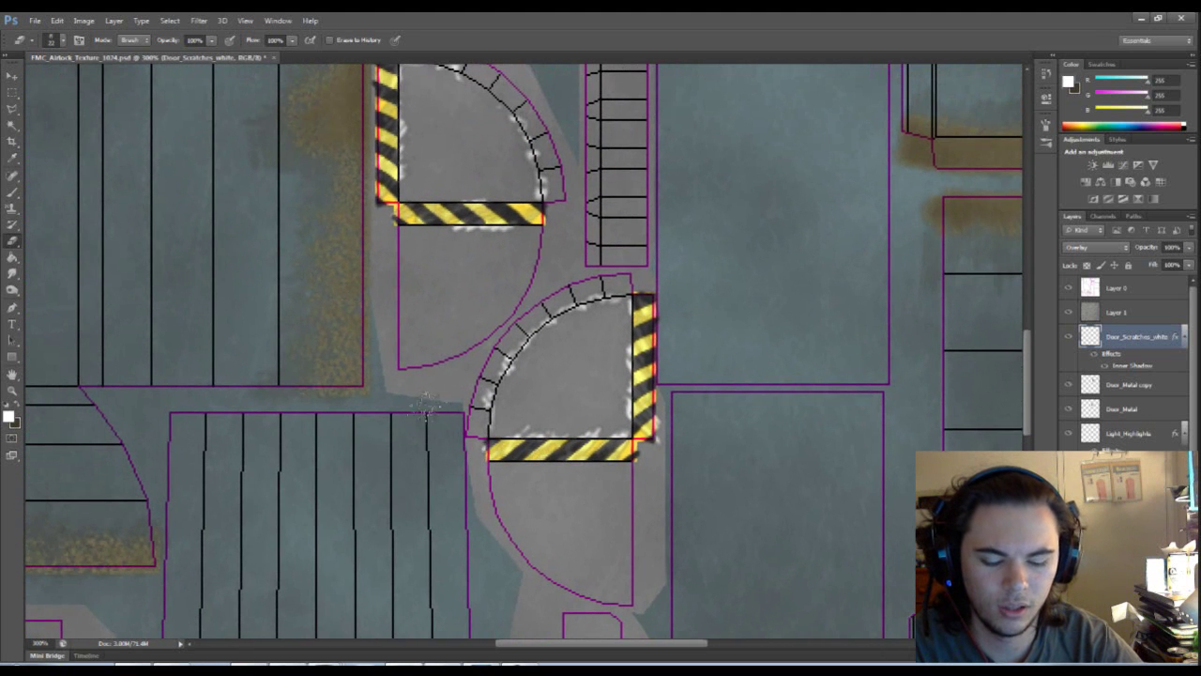
Paint a white highlight along the curved door frame and up the lower door's arc
key(b)
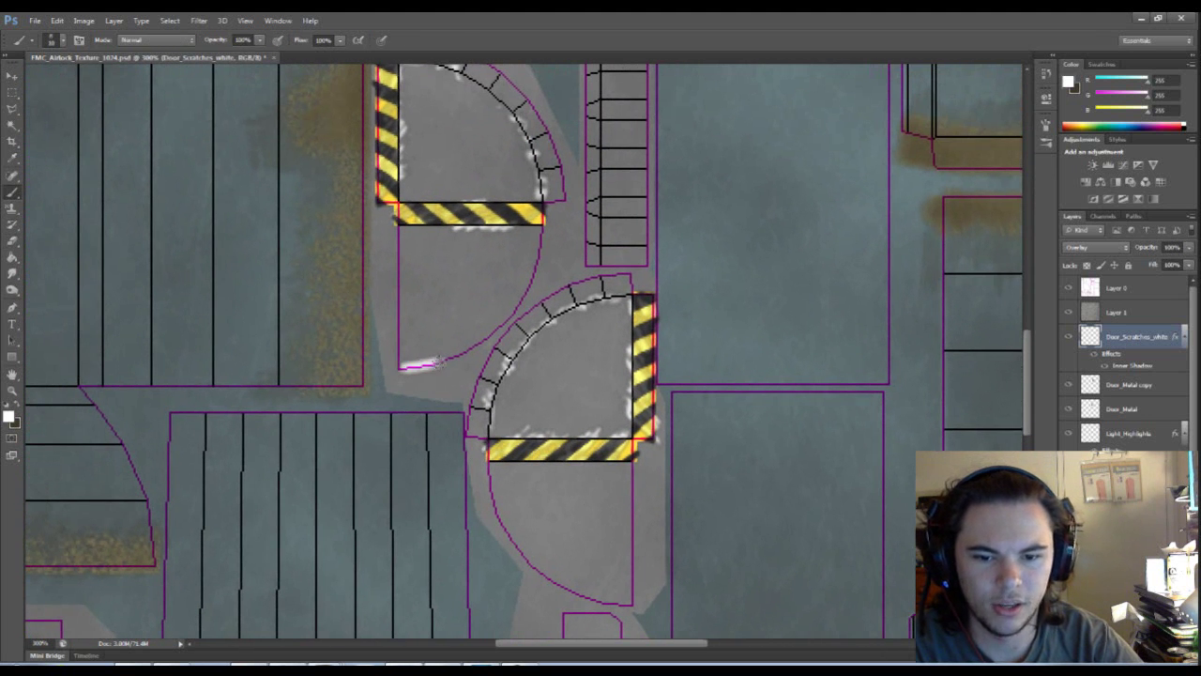
drag(627, 275, 490, 330)
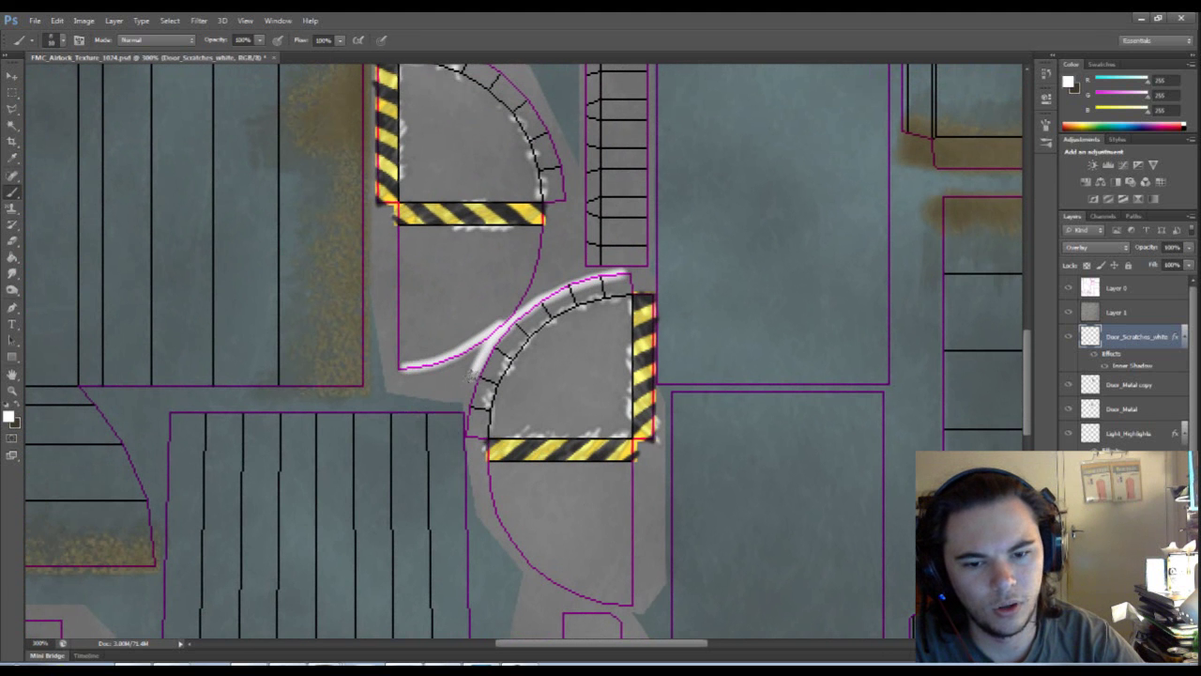
mouse_move(466, 424)
mouse_down()
mouse_move(501, 338)
mouse_move(548, 297)
mouse_move(507, 401)
mouse_up()
mouse_move(460, 434)
mouse_down()
mouse_move(487, 373)
mouse_move(535, 358)
mouse_move(507, 274)
mouse_move(443, 195)
mouse_move(366, 182)
mouse_up()
Break up the white highlight along the door arc with a speckled eraser tip
key(e)
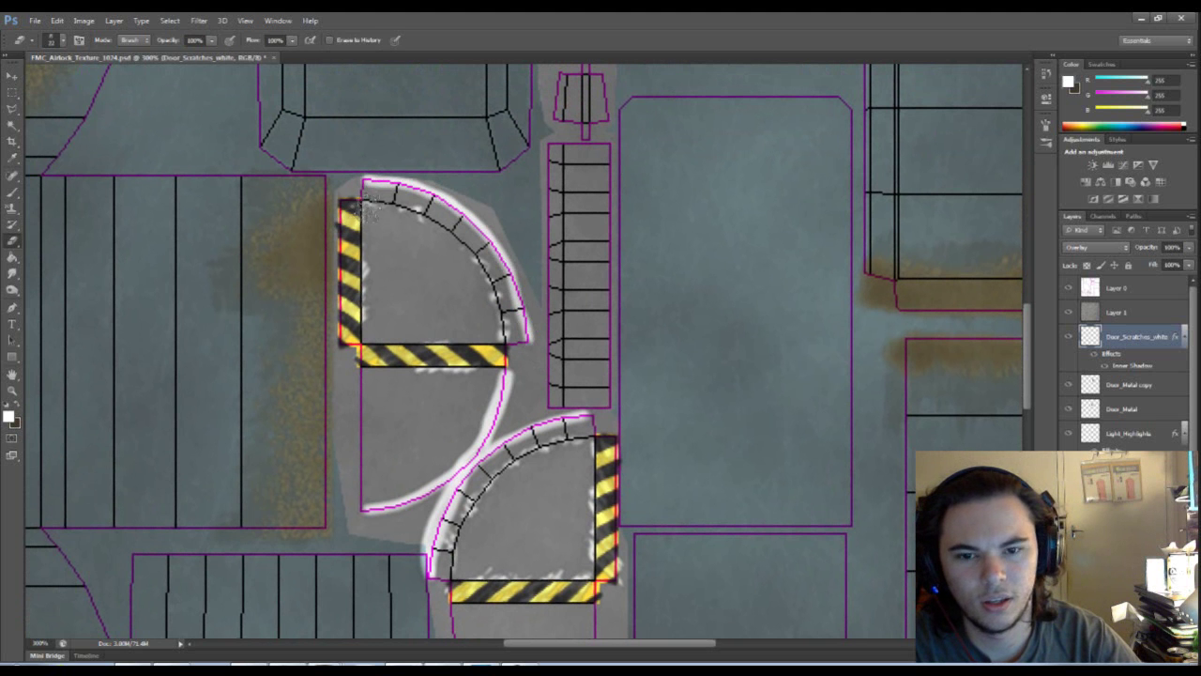
mouse_move(416, 222)
mouse_down()
mouse_move(419, 256)
mouse_move(526, 349)
mouse_up()
right_click(526, 349)
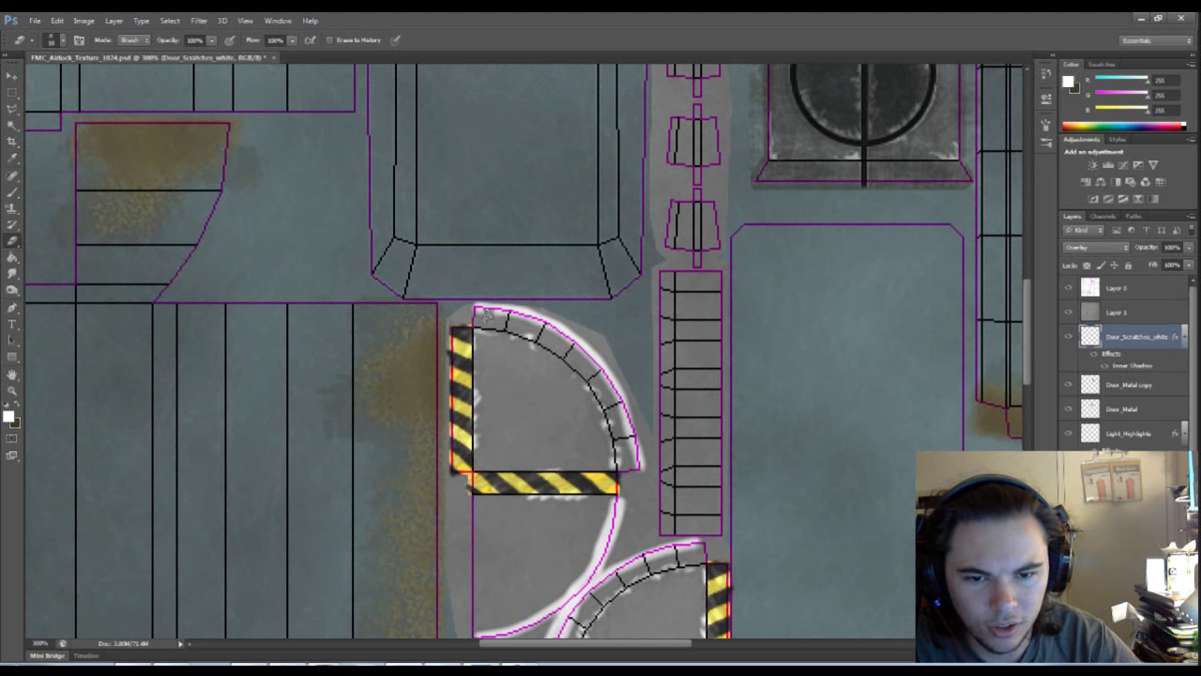
click(488, 319)
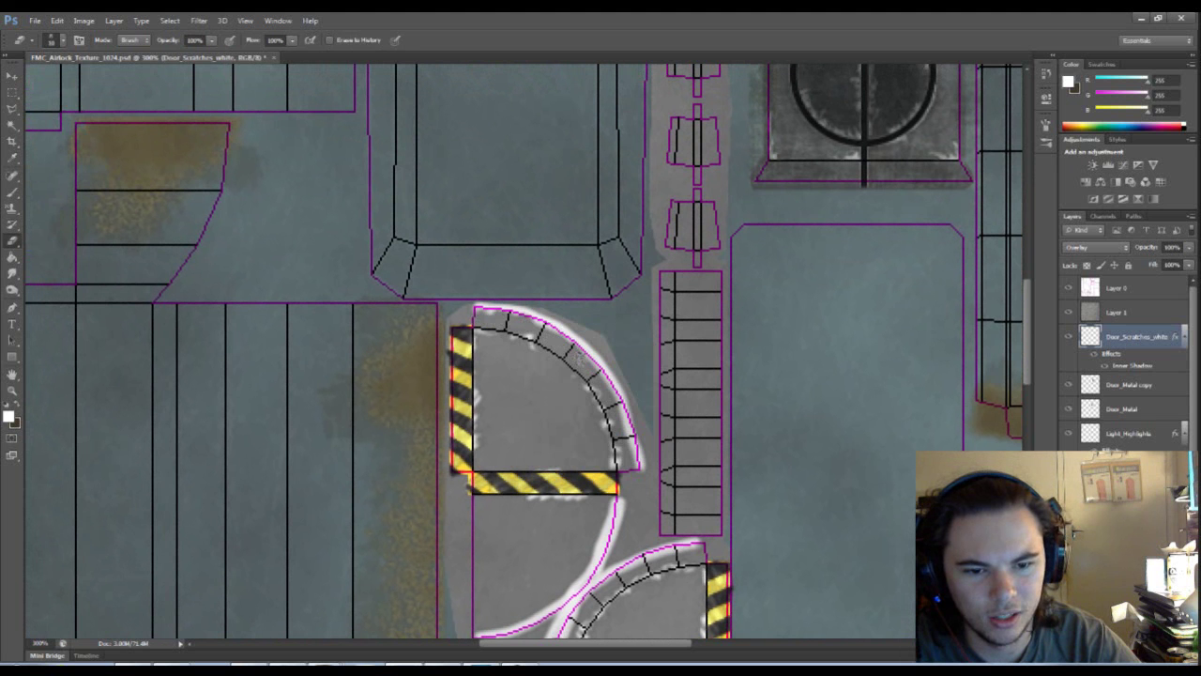
drag(621, 427, 593, 373)
Pan around both hatch doors to inspect their edges, ending on the area above them
drag(596, 533, 549, 430)
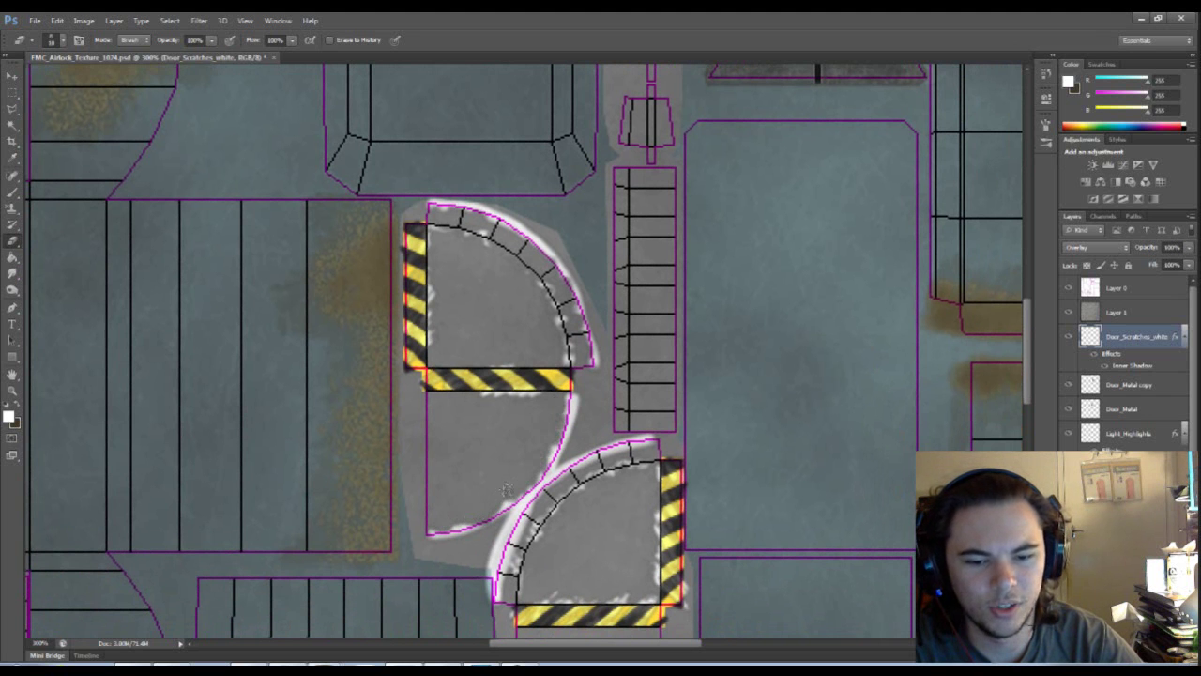
drag(512, 480, 468, 428)
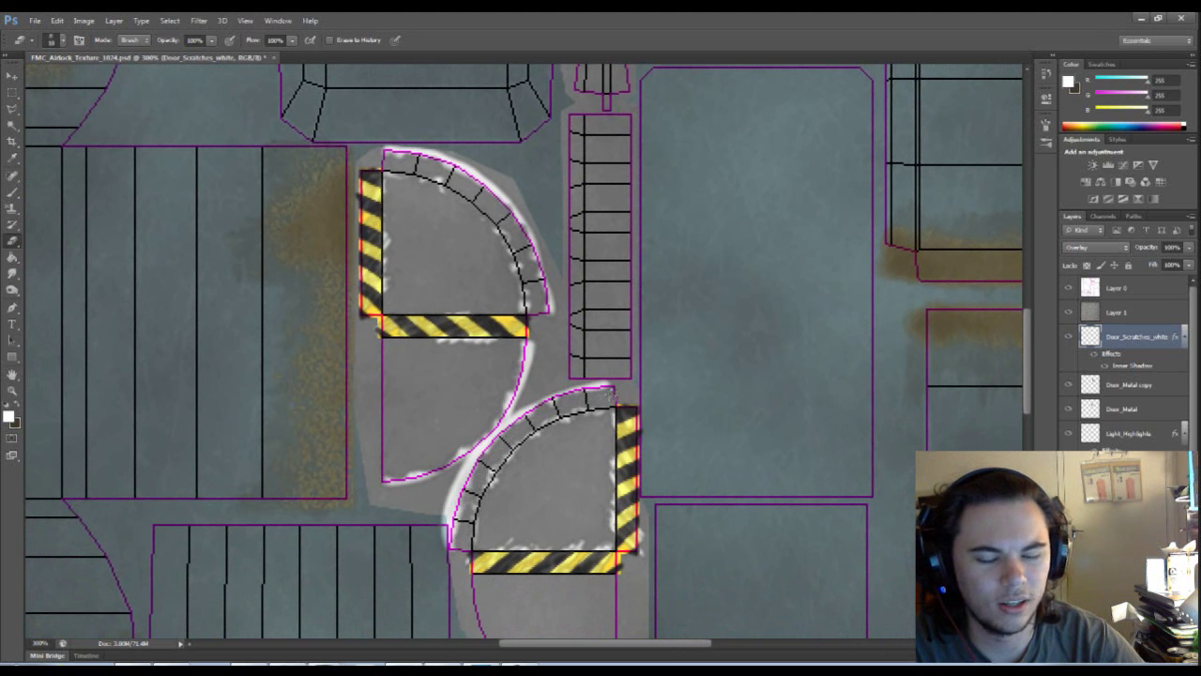
drag(707, 368, 702, 346)
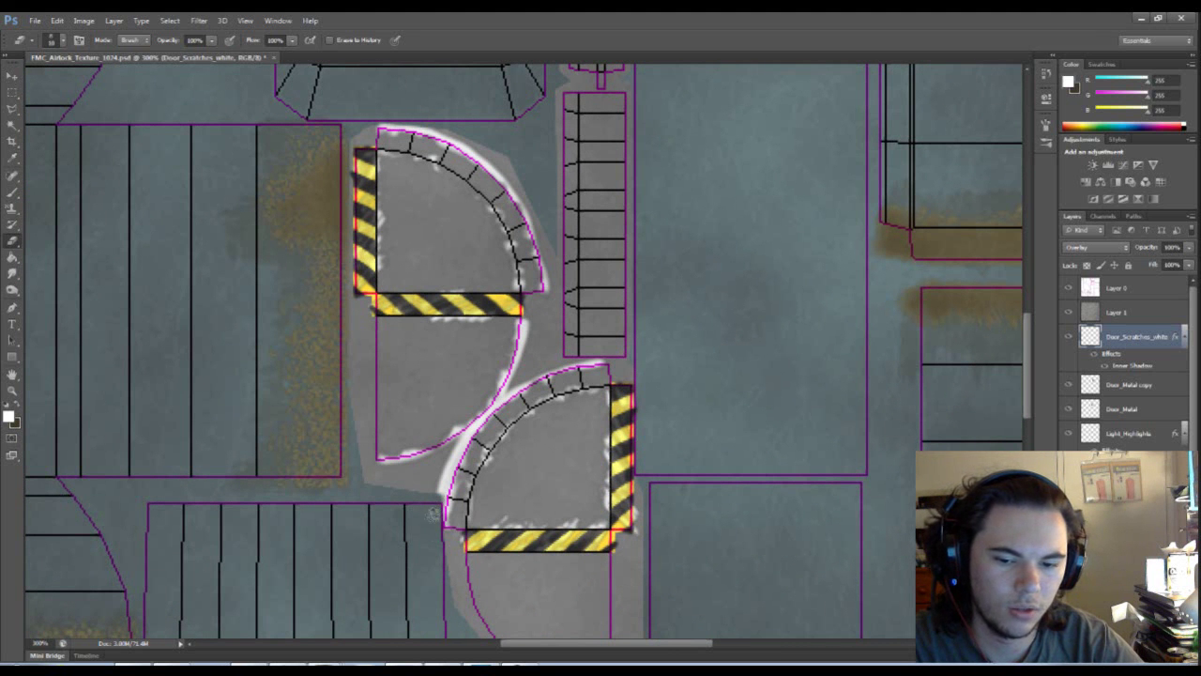
scroll(476, 525, down, 1)
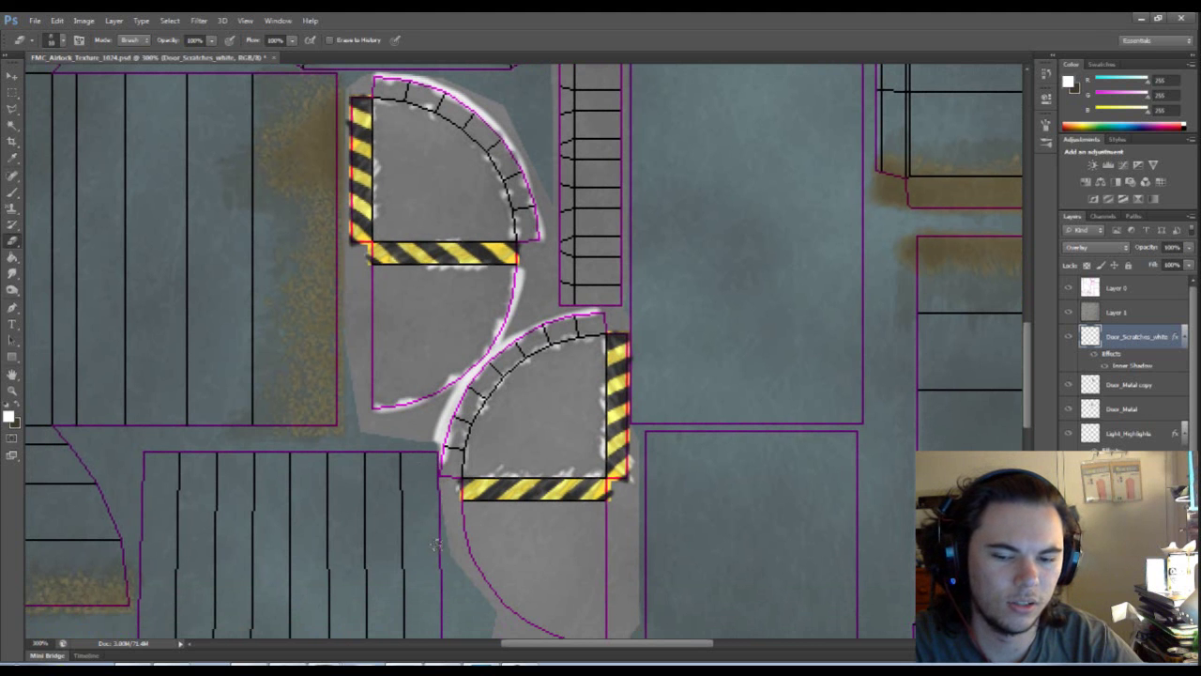
scroll(439, 545, down, 1)
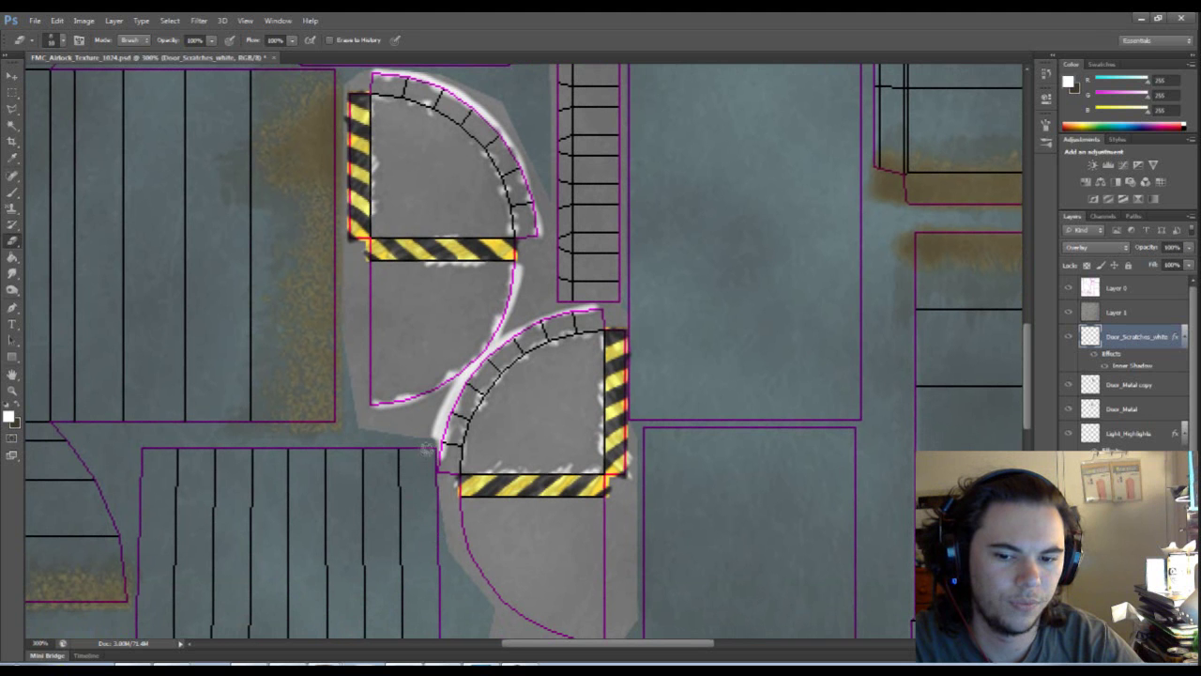
scroll(439, 520, down, 1)
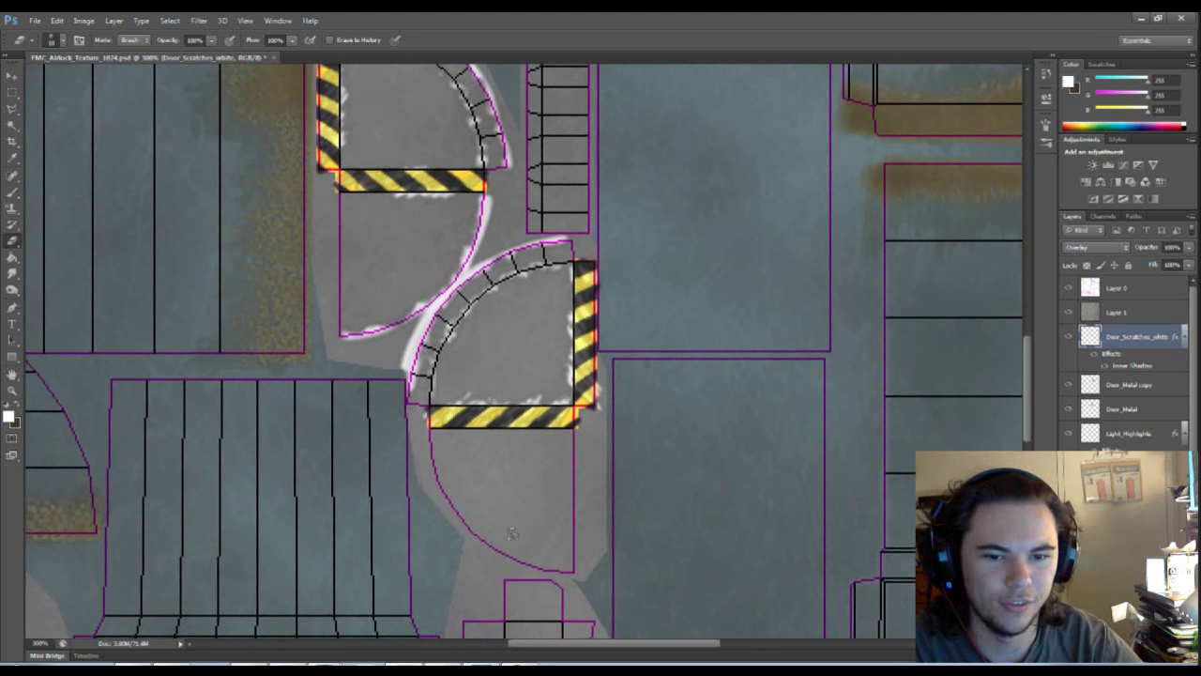
scroll(520, 525, up, 1)
scroll(562, 526, up, 1)
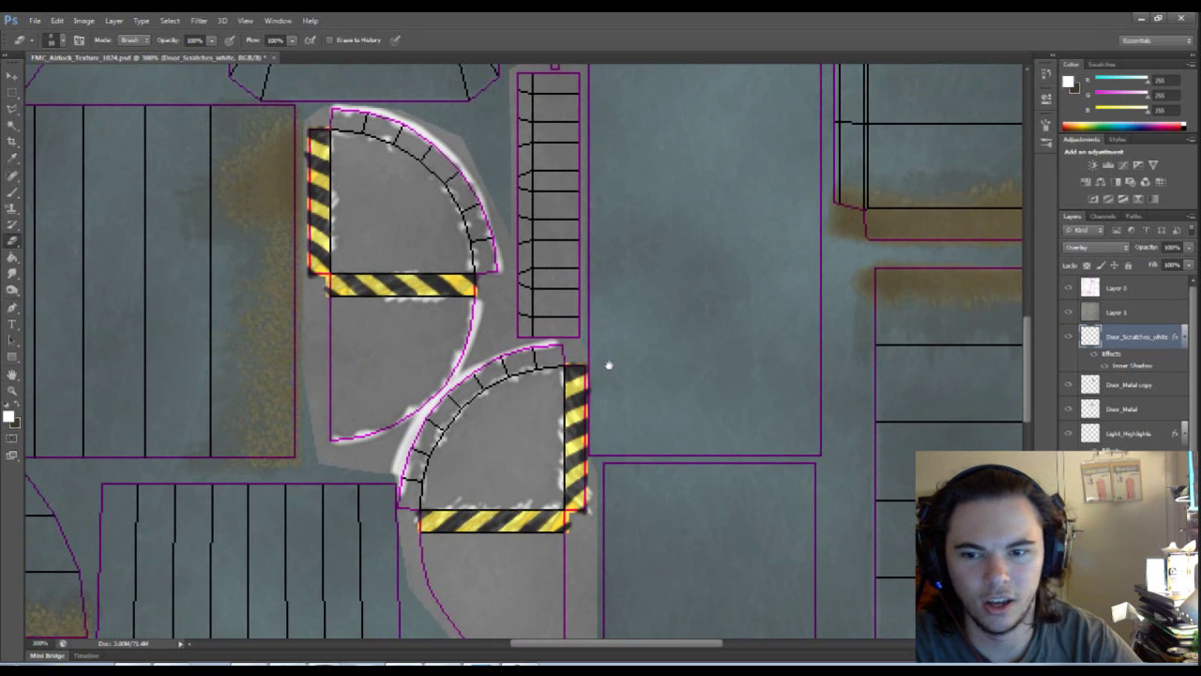
scroll(665, 319, up, 1)
drag(665, 320, 635, 357)
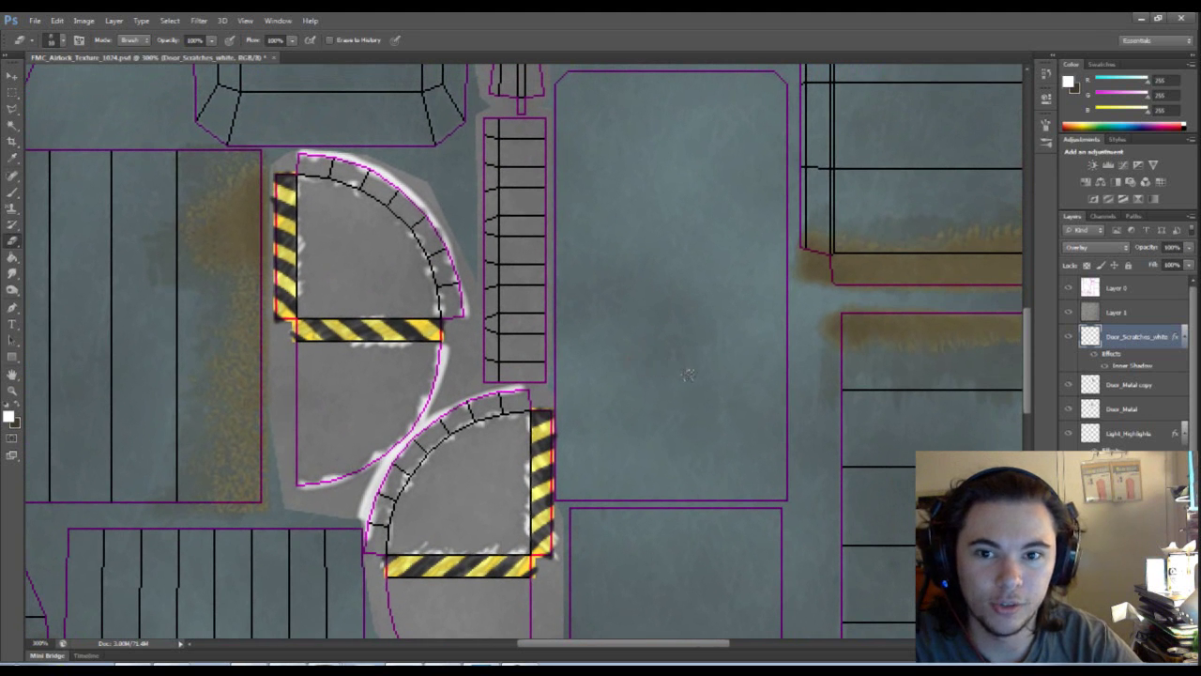
scroll(624, 323, up, 1)
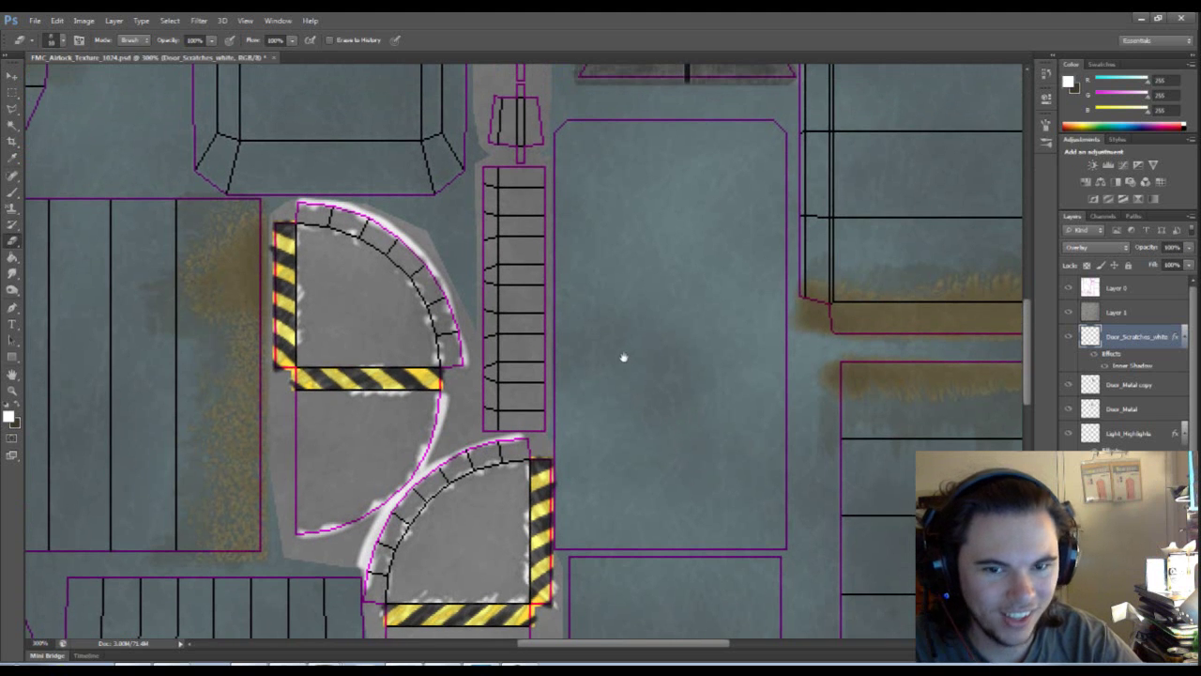
drag(620, 293, 558, 421)
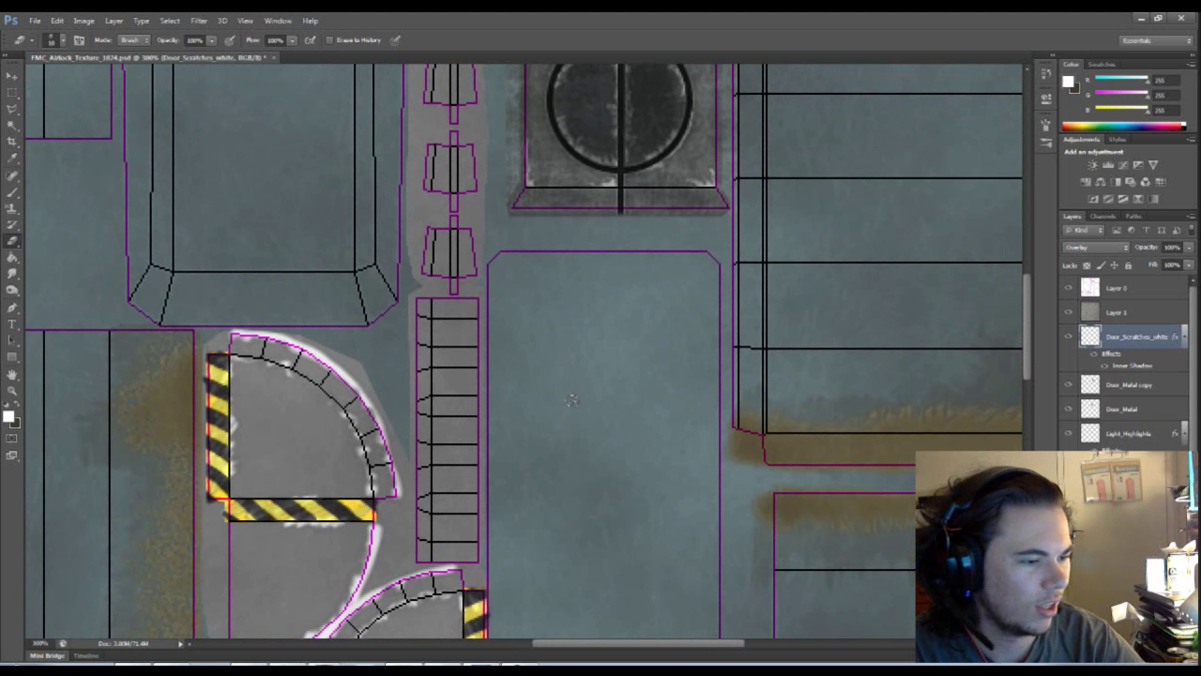
Paint a white streak up the door frame's right pillar
scroll(619, 374, up, 5)
scroll(619, 374, right, 6)
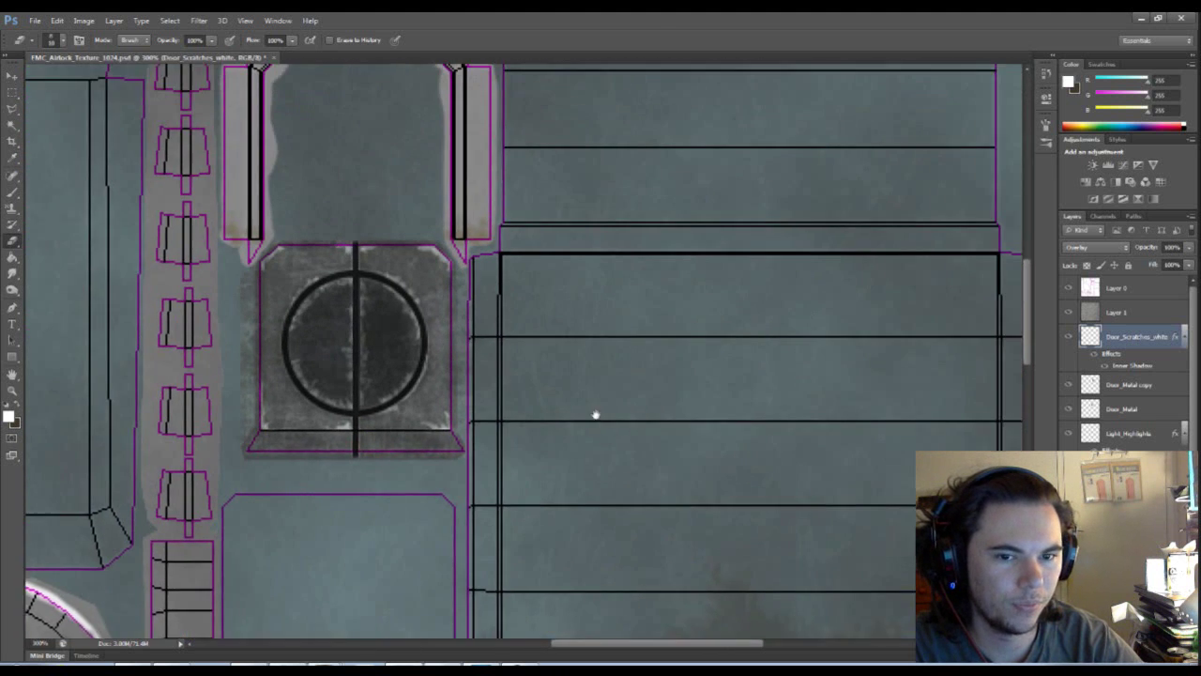
scroll(604, 411, up, 3)
scroll(604, 411, left, 4)
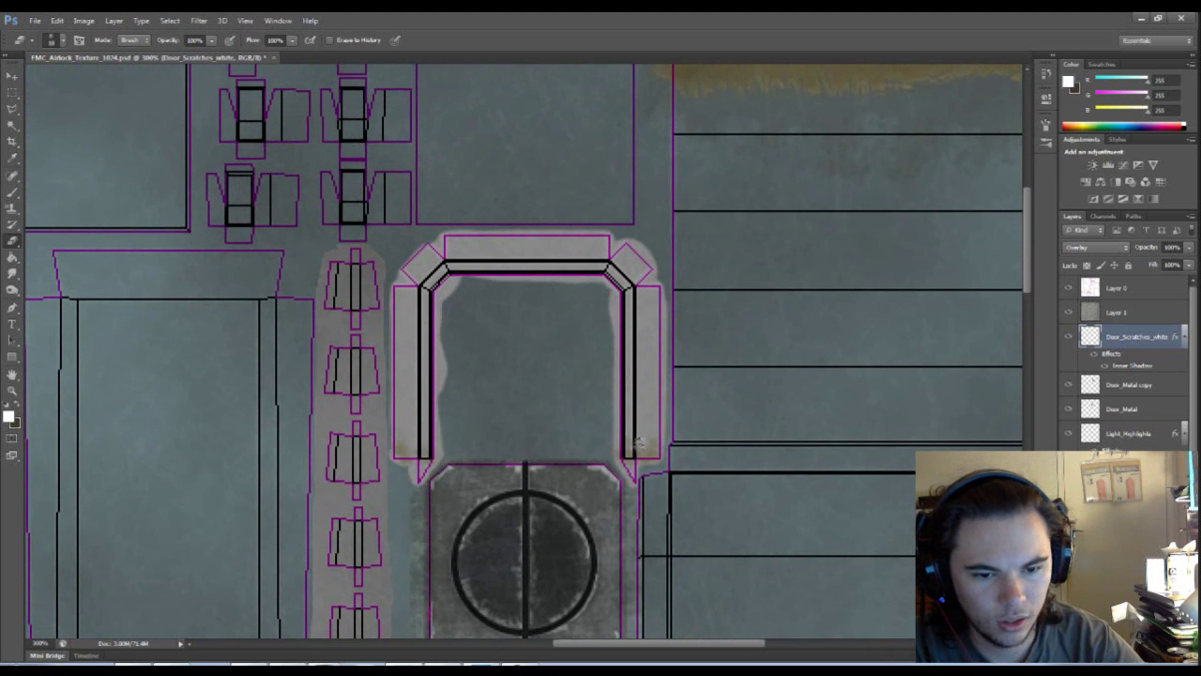
key(b)
mouse_move(632, 443)
mouse_down()
mouse_move(631, 296)
mouse_move(600, 263)
mouse_up()
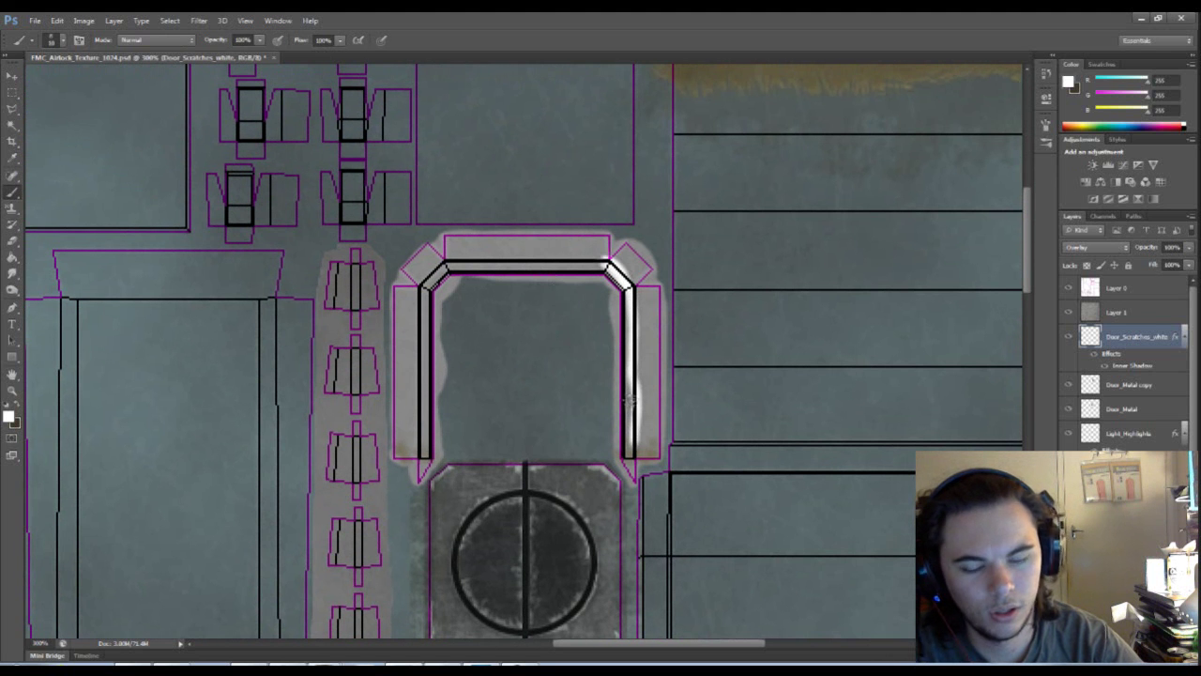
Erase the right-pillar streak into worn scratches and hide Layer 0's wireframe guide
key(e)
right_click(626, 381)
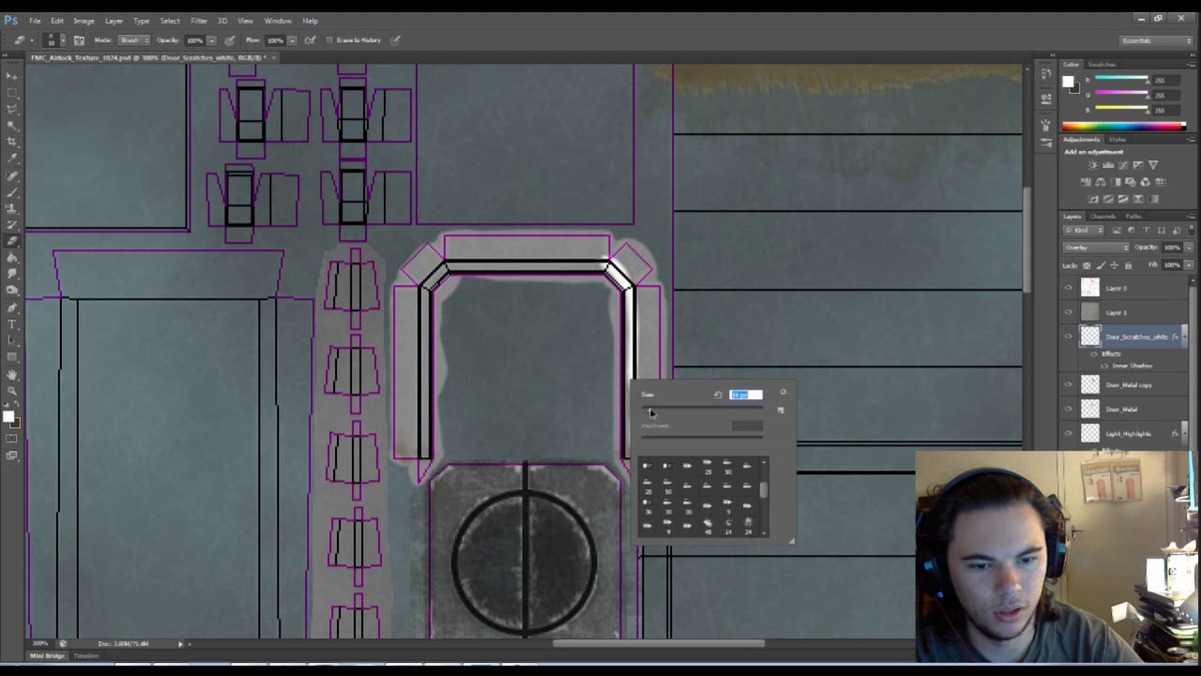
mouse_move(605, 385)
mouse_down()
mouse_move(621, 352)
mouse_move(604, 264)
mouse_move(629, 269)
mouse_move(602, 241)
mouse_up()
mouse_move(636, 295)
mouse_down()
mouse_move(645, 289)
mouse_move(647, 438)
mouse_move(608, 428)
mouse_up()
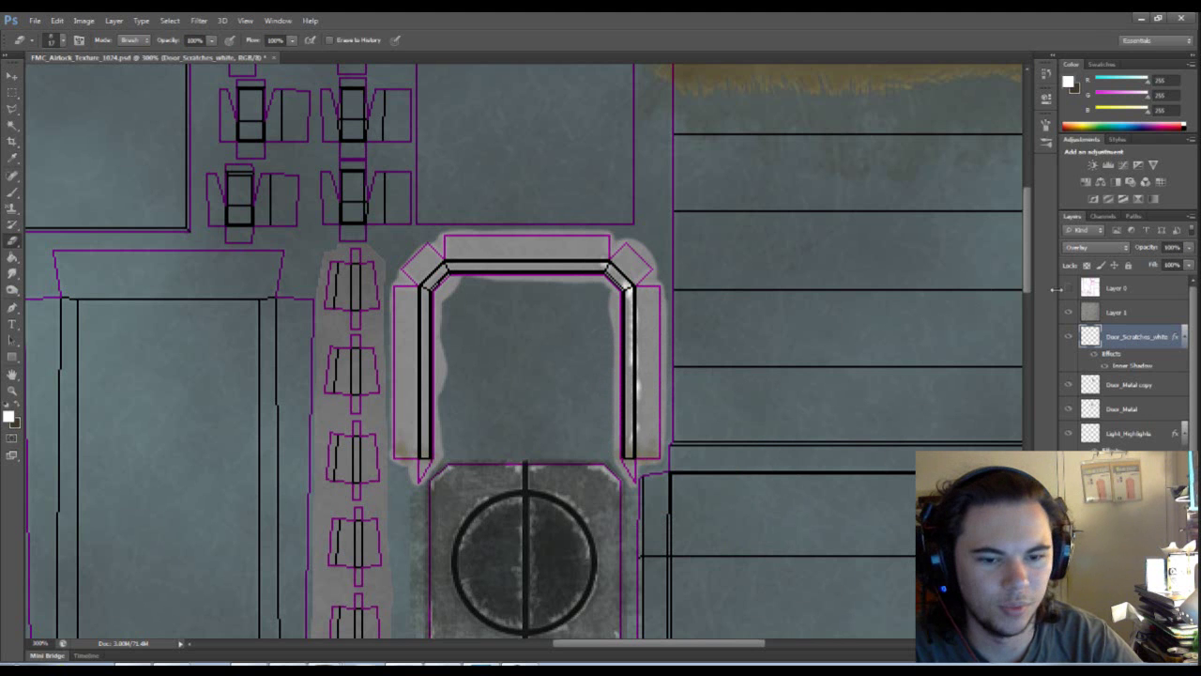
click(1068, 288)
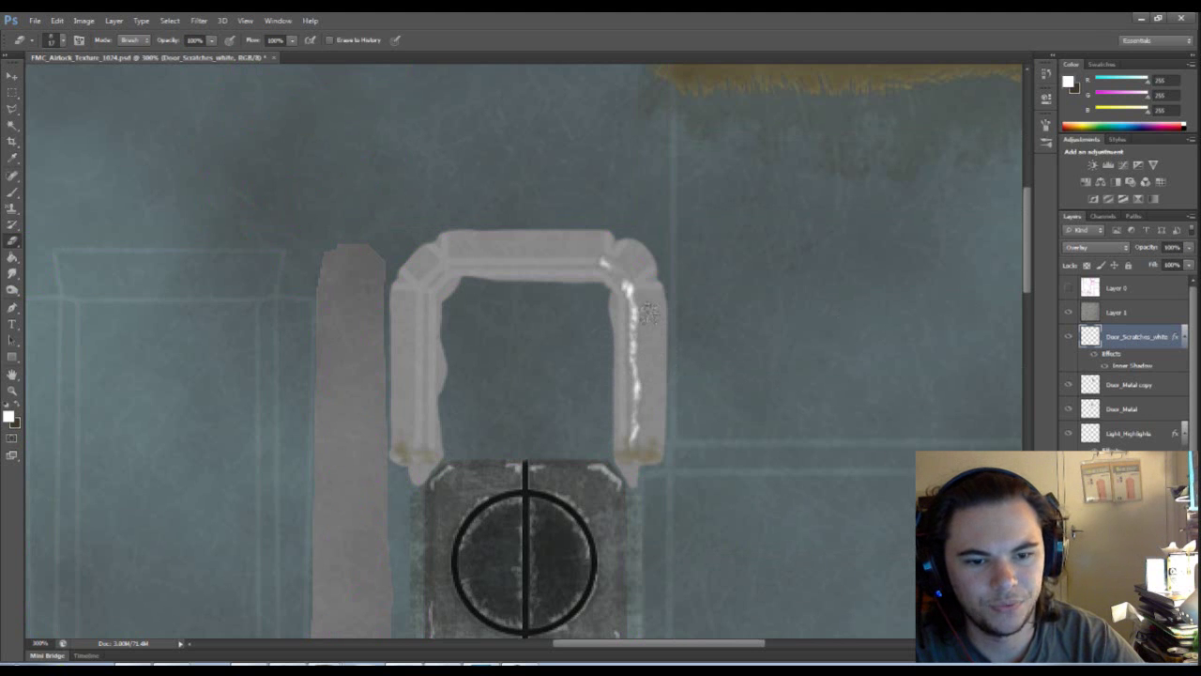
Erase over the top of the right pillar's white scratch to wear it down
drag(648, 310, 607, 244)
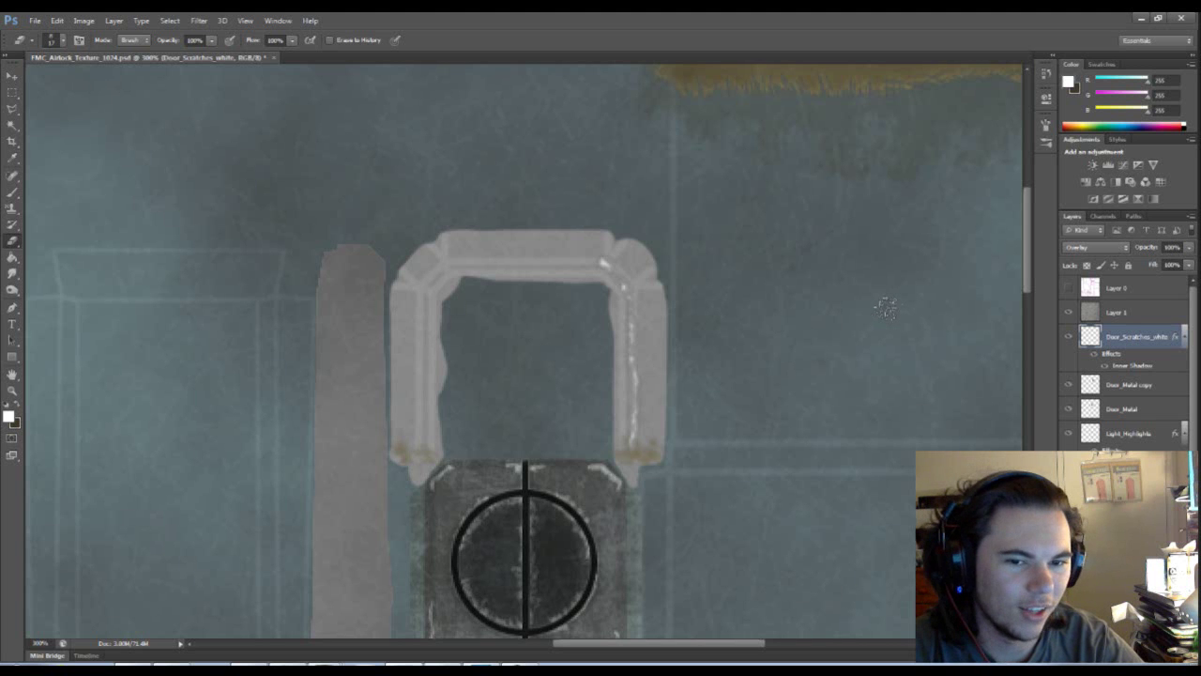
Paint a white scratch along the frame's inner top edge and erase parts of it away
scroll(825, 413, left, 2)
scroll(769, 420, up, 1)
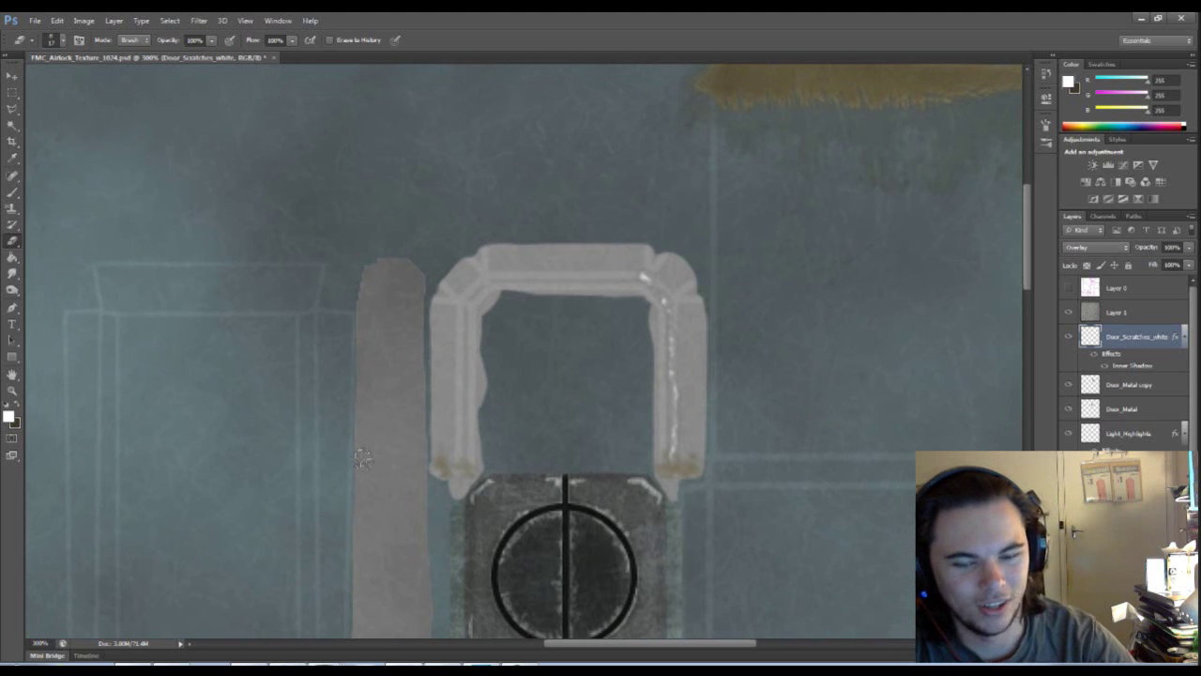
key(b)
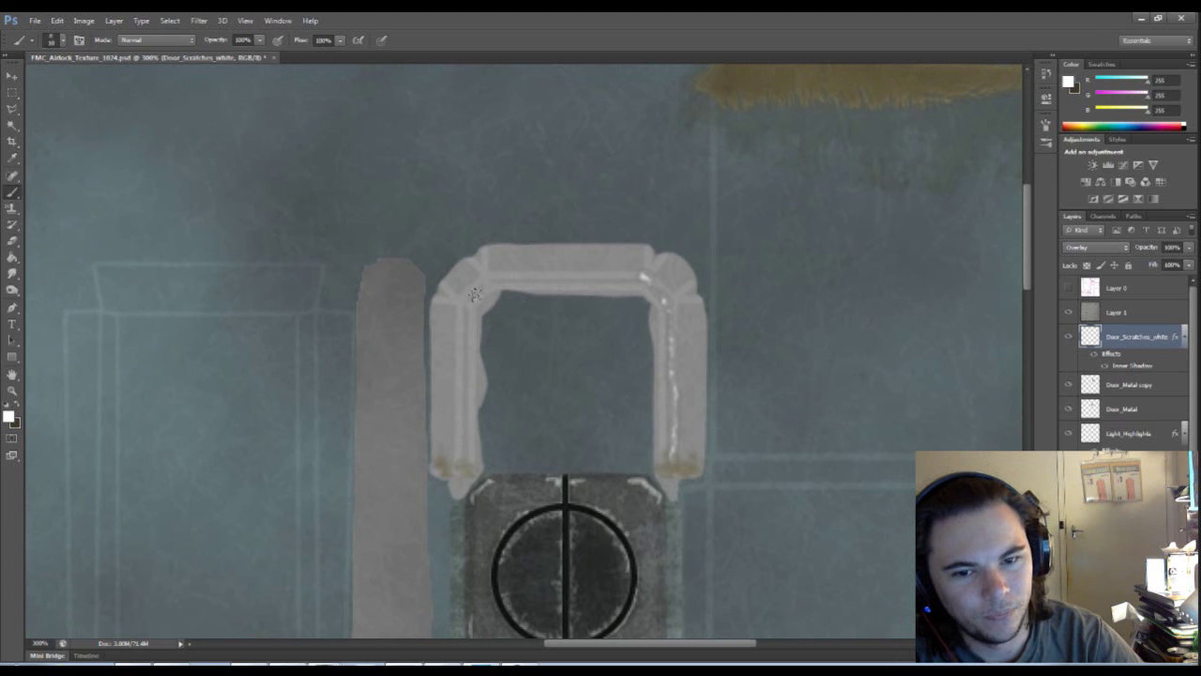
drag(473, 295, 552, 278)
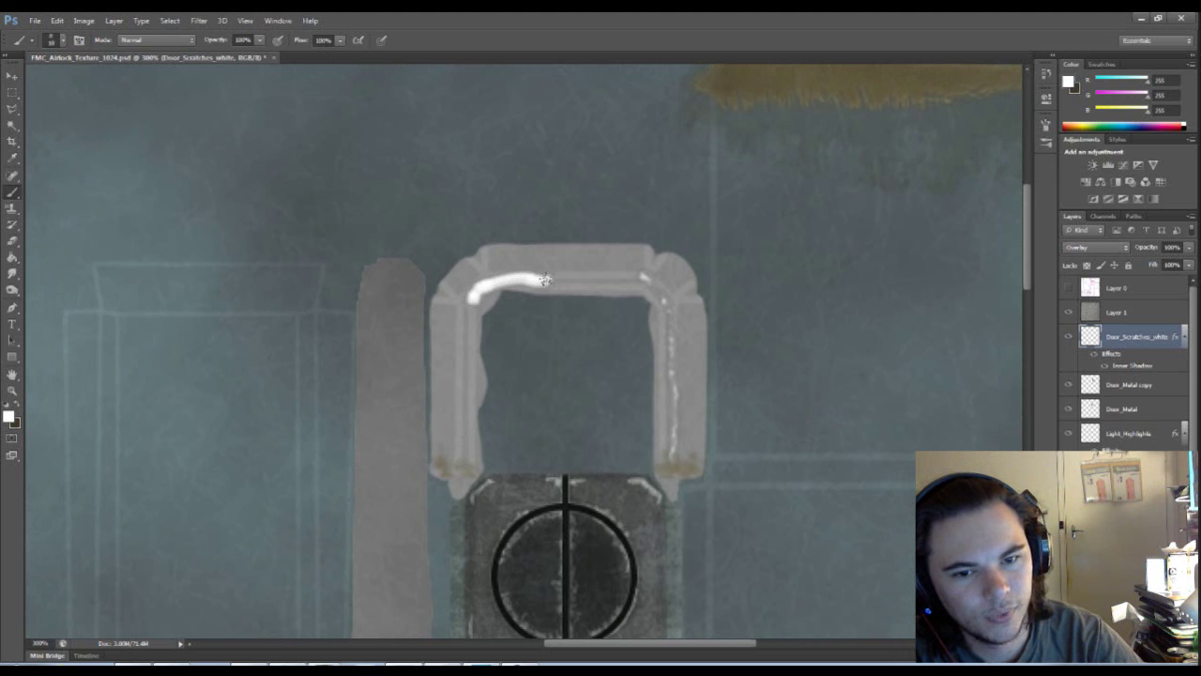
key(e)
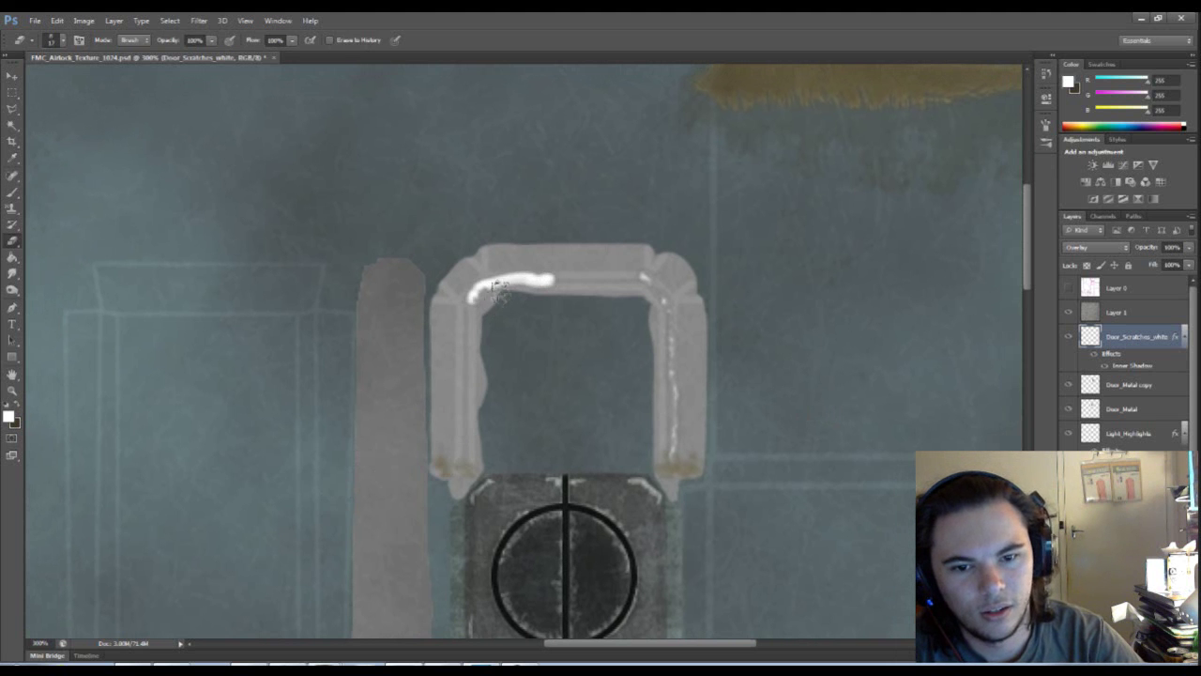
mouse_move(497, 265)
mouse_down()
mouse_move(522, 261)
mouse_move(549, 279)
mouse_up()
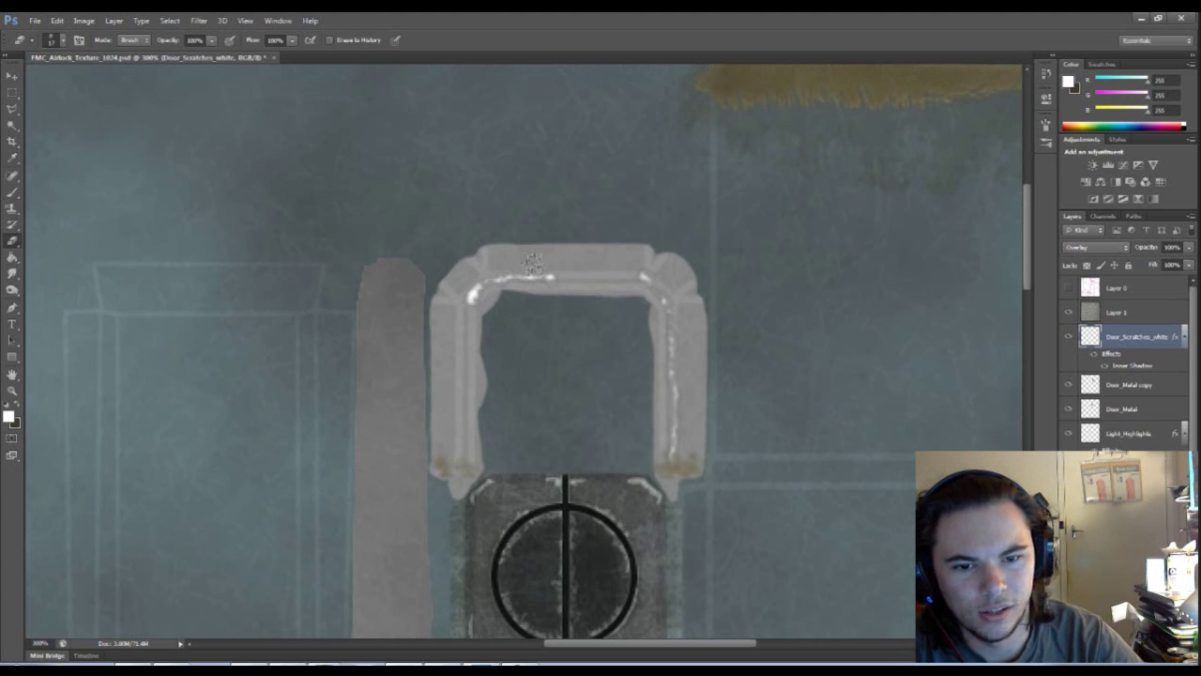
drag(469, 274, 476, 315)
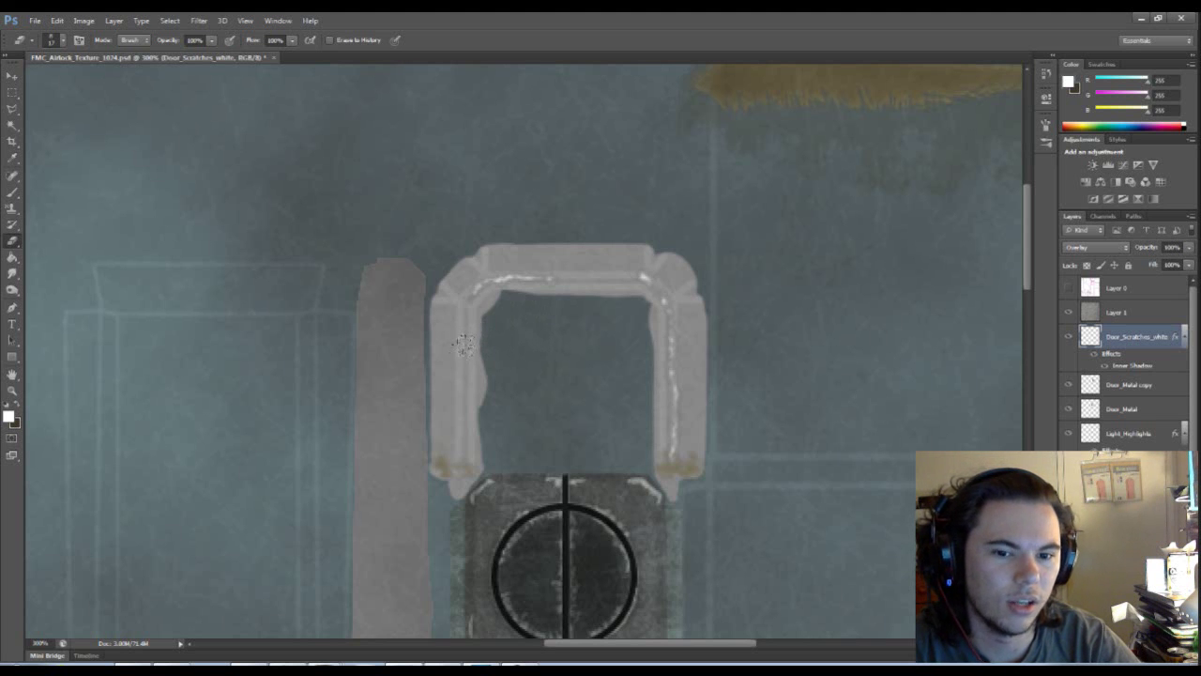
drag(540, 287, 512, 280)
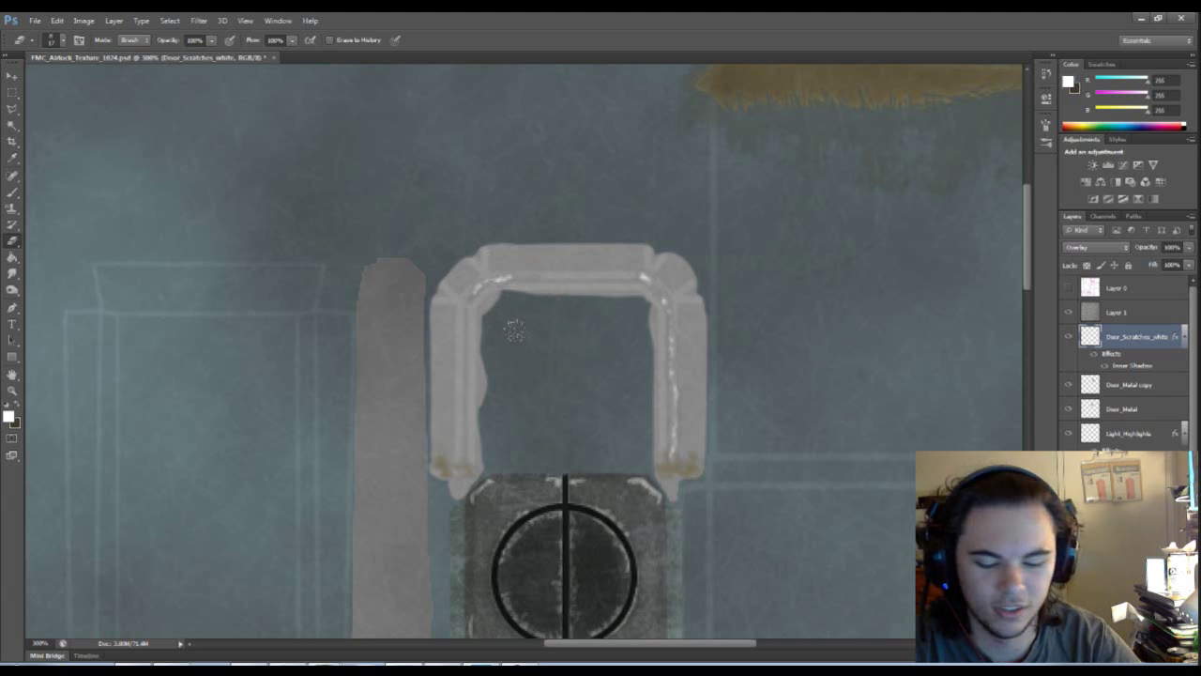
Paint a white scratch down the frame's left inner edge
key(b)
mouse_move(462, 432)
mouse_down()
mouse_move(457, 392)
mouse_move(478, 398)
mouse_up()
key(e)
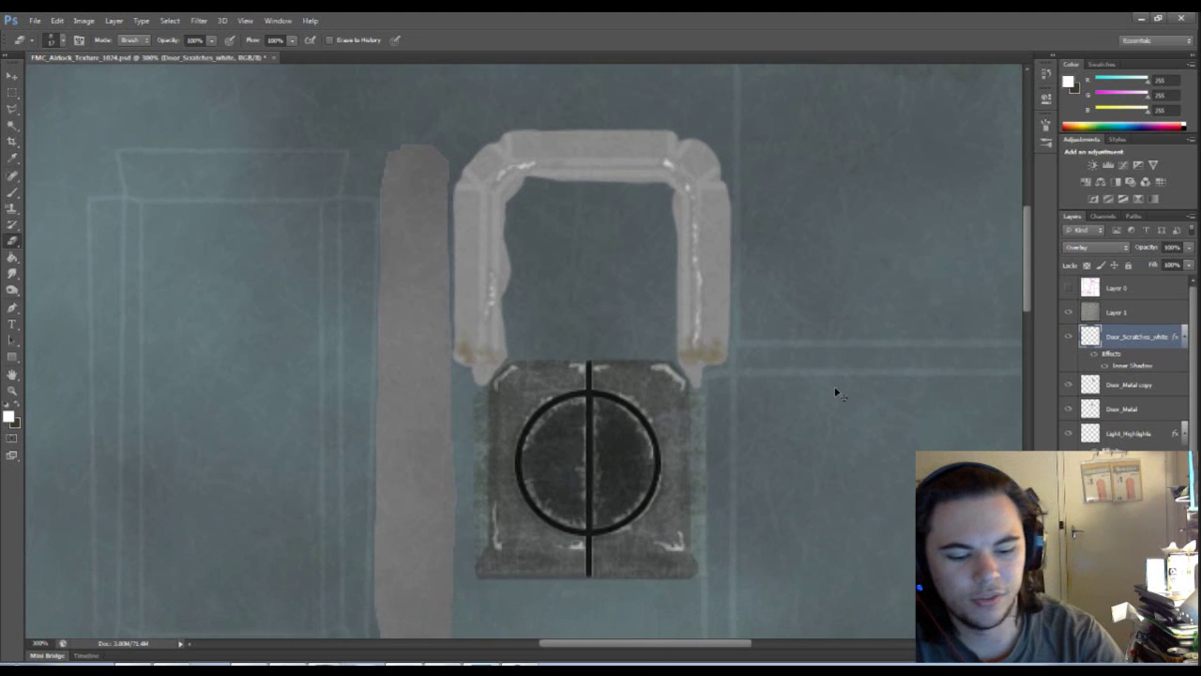
Zoom out to the full texture sheet and turn Layer 0's wireframe guide back on
key(ctrl+minus)
key(ctrl+minus)
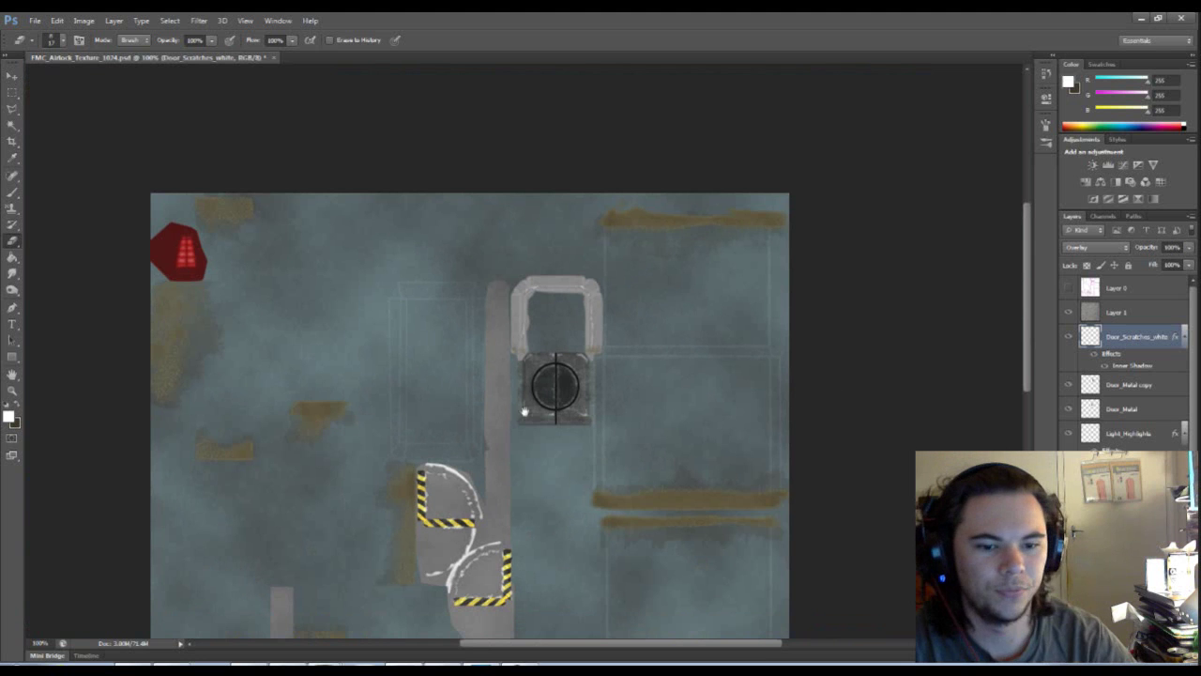
scroll(557, 434, down, 5)
scroll(679, 422, left, 2)
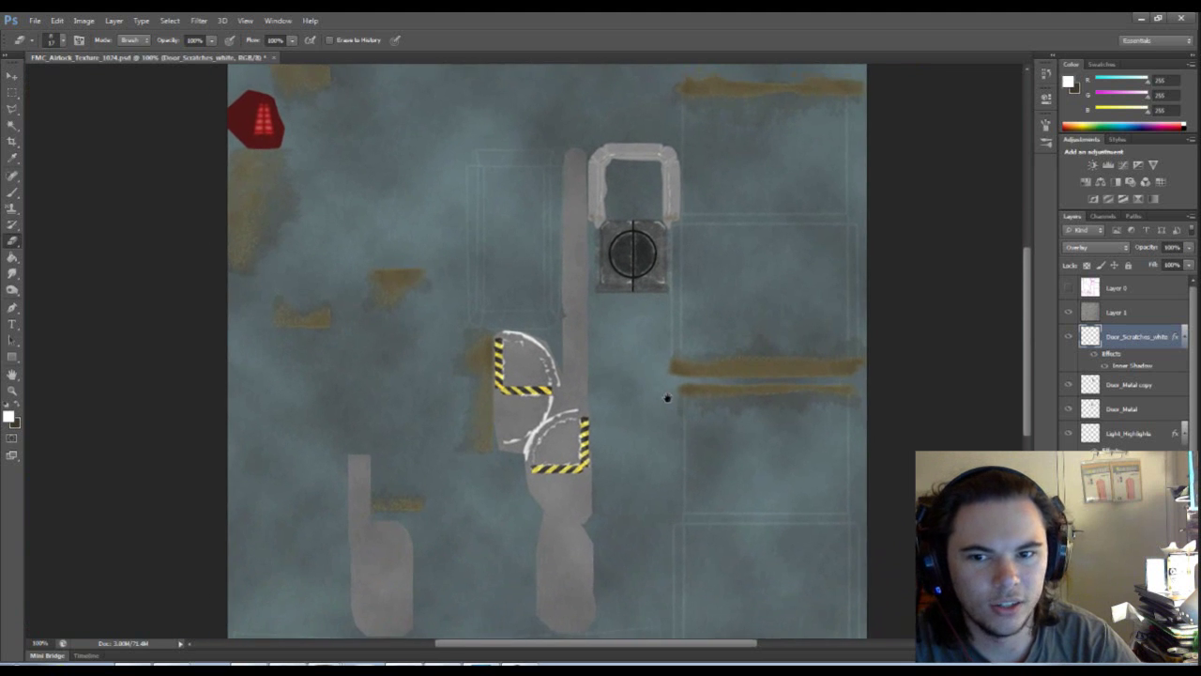
scroll(676, 422, up, 4)
scroll(676, 422, left, 5)
click(1068, 291)
scroll(850, 391, right, 2)
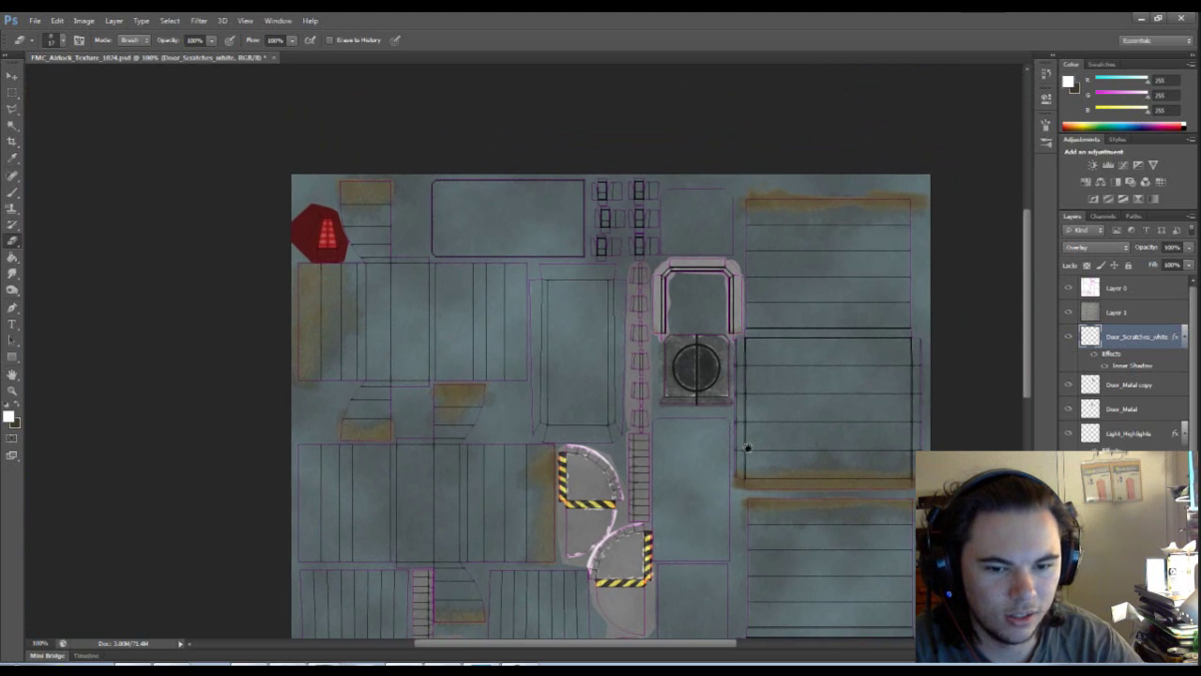
scroll(741, 447, left, 1)
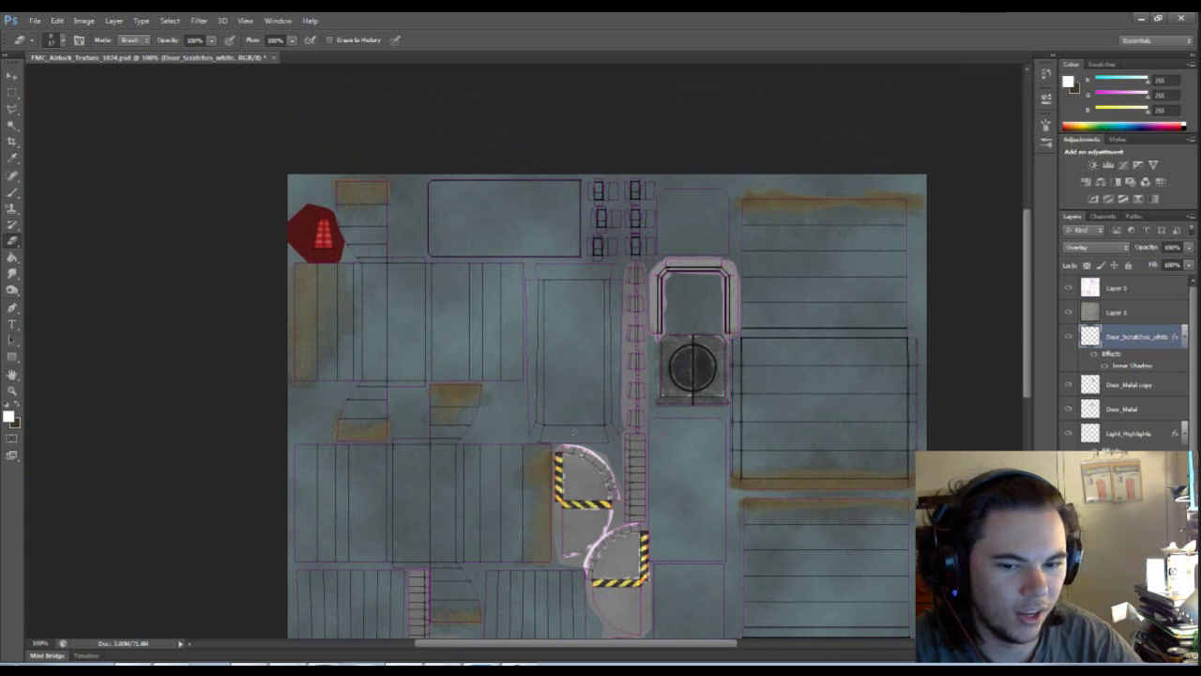